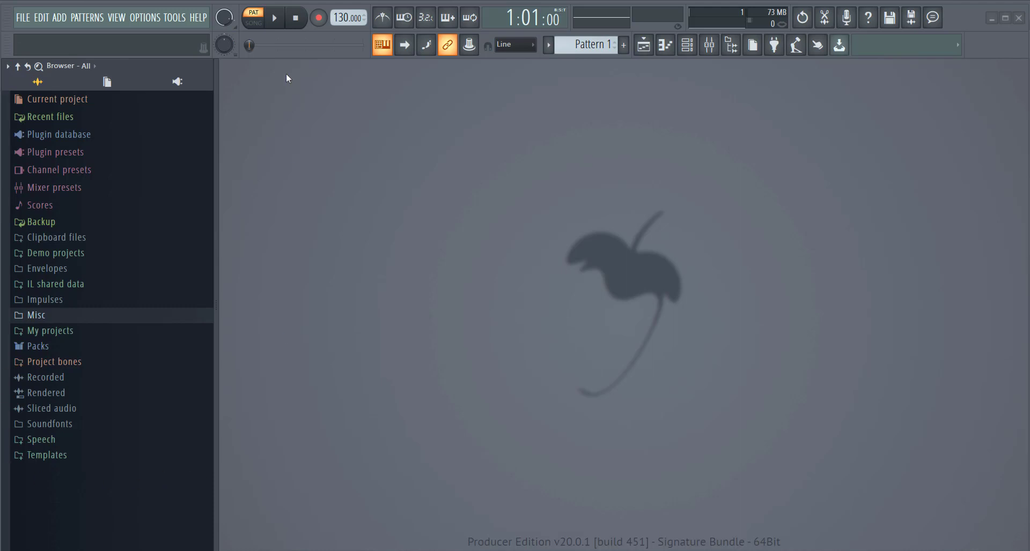
Step: Look through the browser's Current project, Plugin database and All views, finishing on the Current project view
click(107, 82)
click(178, 83)
click(38, 82)
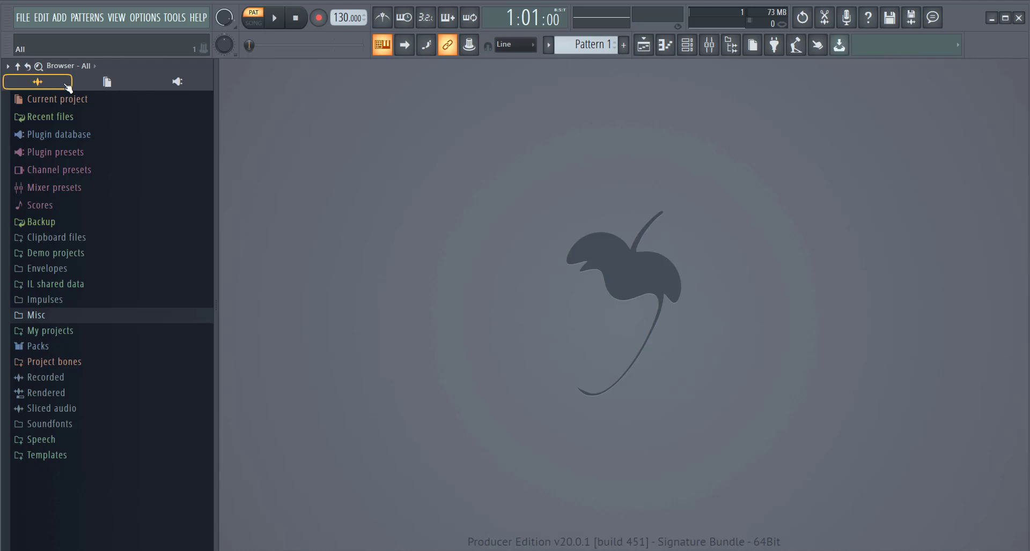
click(102, 85)
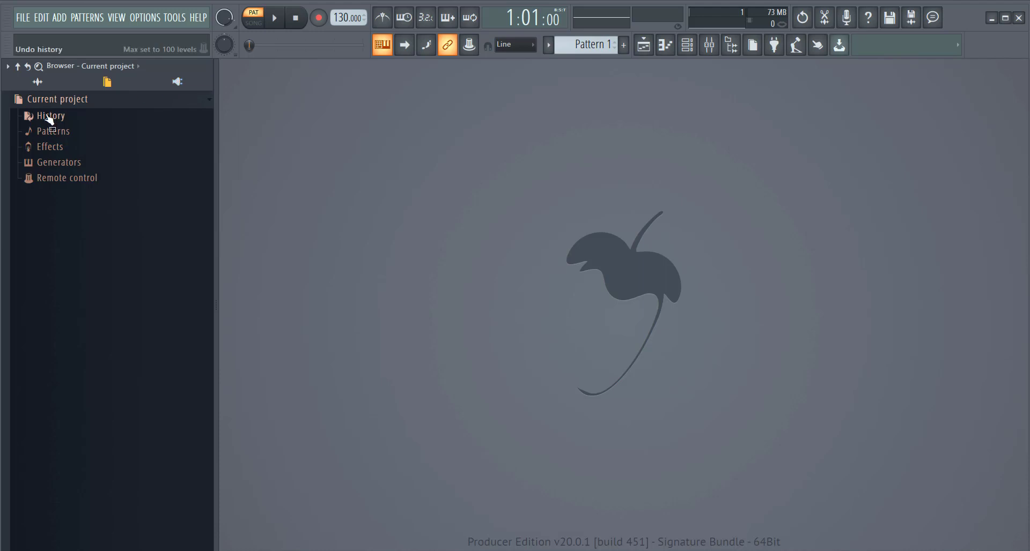
Step: Examine the Effects categories and the Flanger plugins in the plugin database, and collapse the Effects folder
click(177, 81)
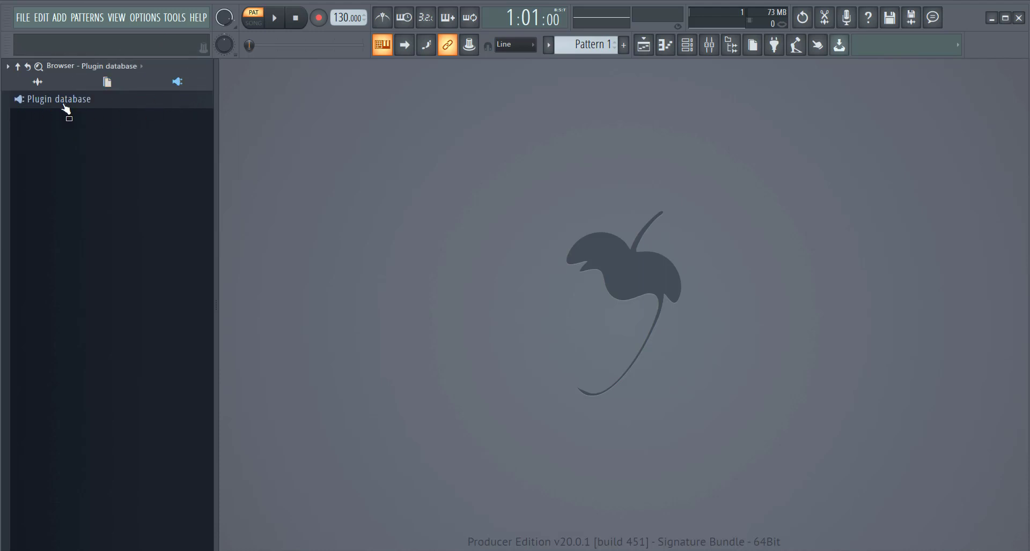
click(87, 103)
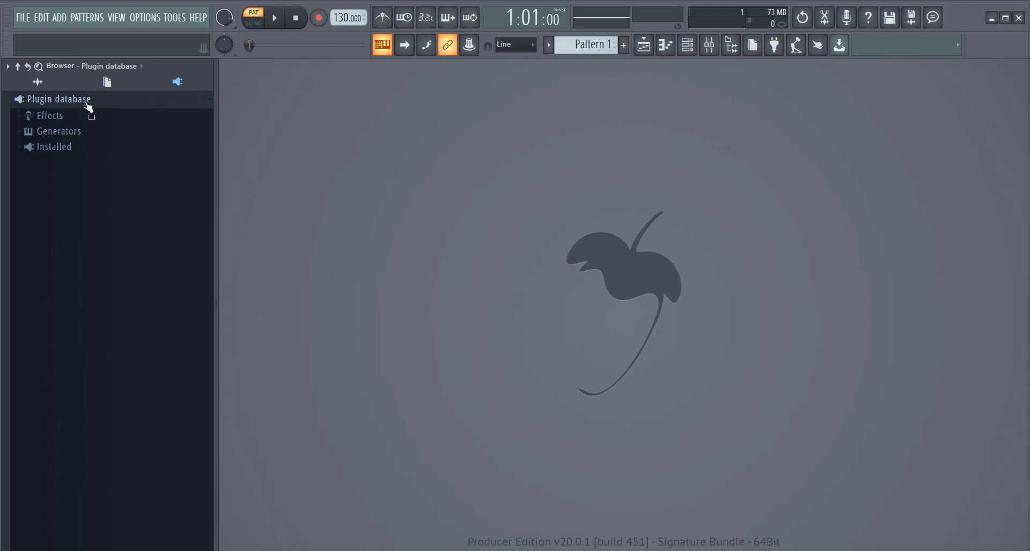
click(49, 116)
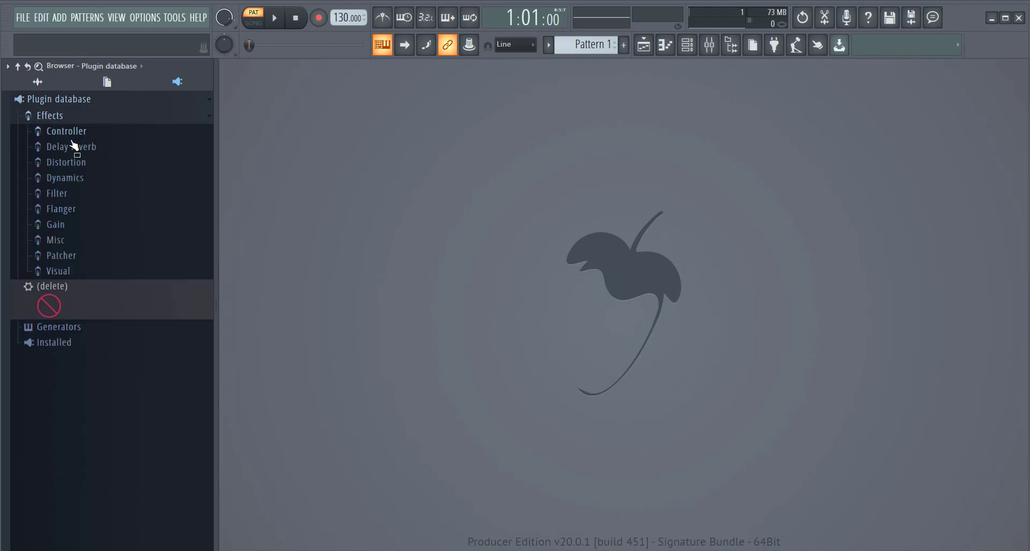
click(60, 210)
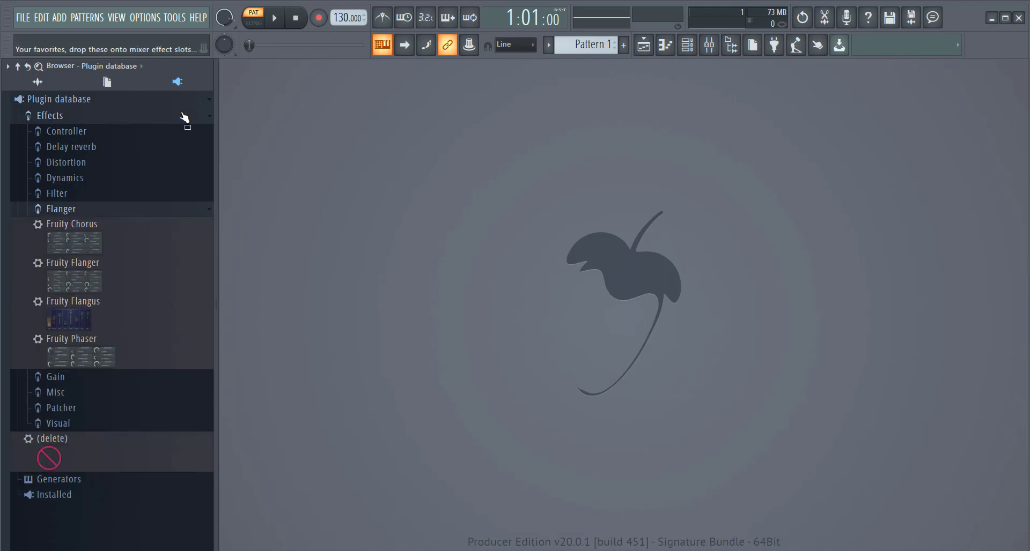
click(202, 121)
Step: Examine the Controller, Drum, MIDI and Synth classic plugins under Generators in the plugin database, and collapse the Generators folder
click(90, 132)
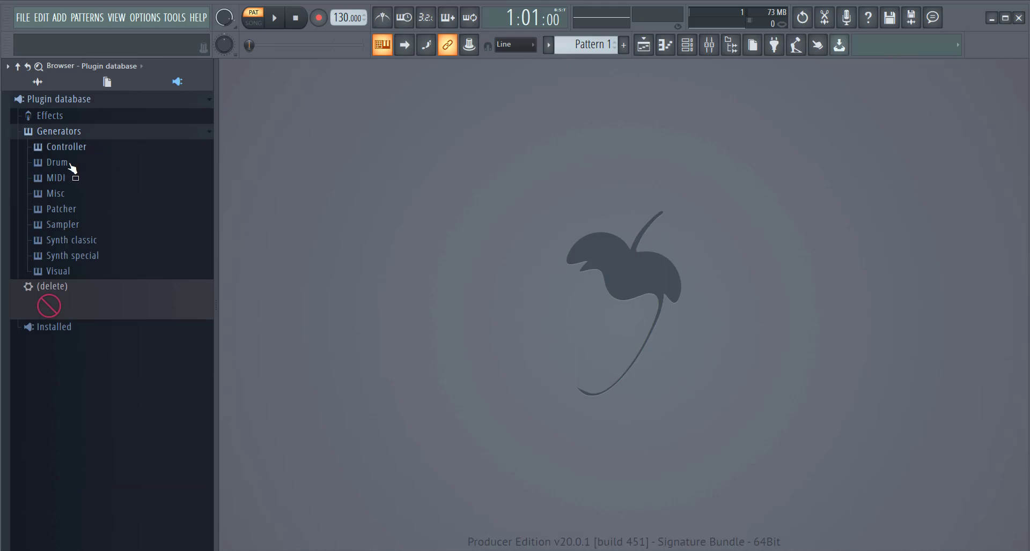
click(70, 149)
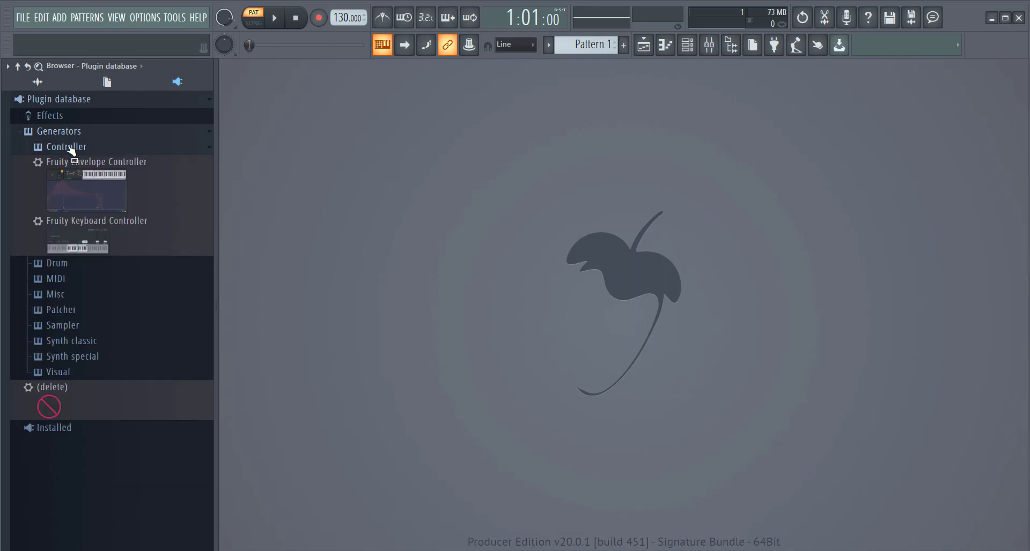
click(65, 267)
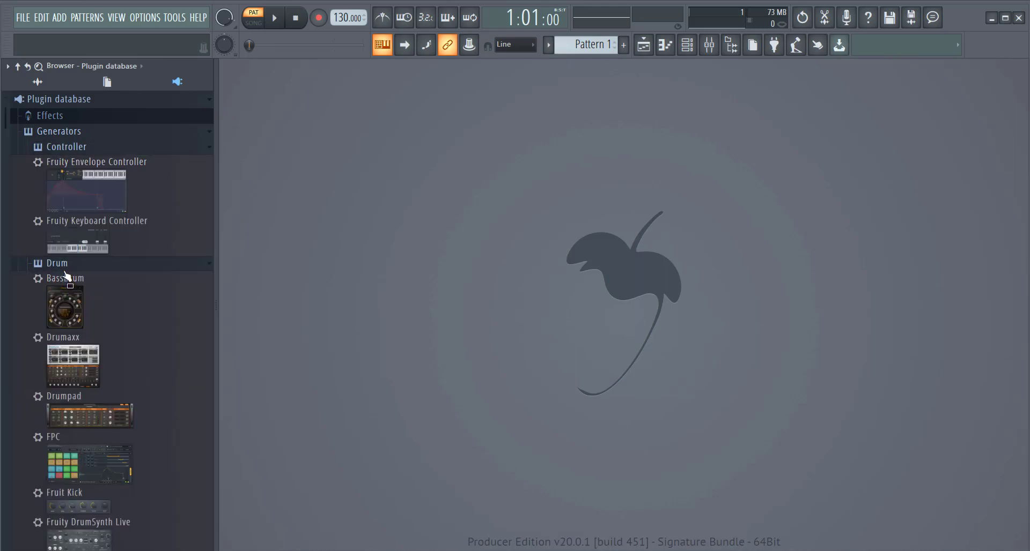
scroll(107, 322, down, 5)
click(56, 403)
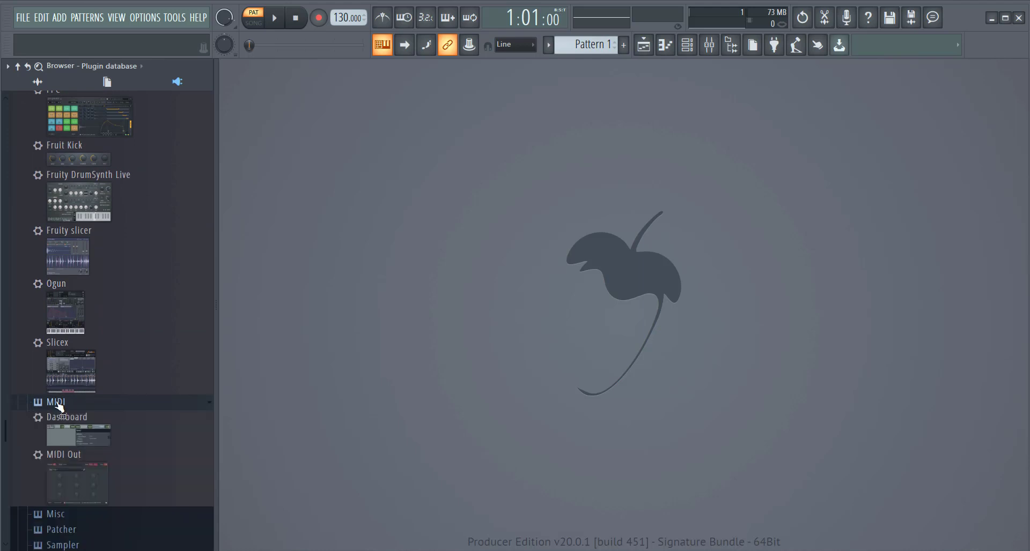
scroll(72, 418, down, 4)
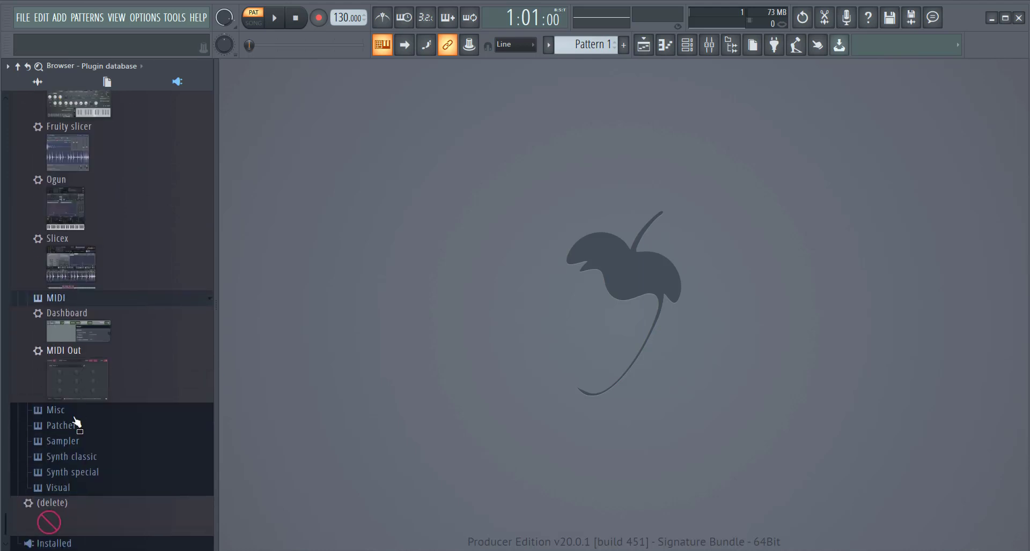
click(75, 457)
scroll(121, 433, down, 4)
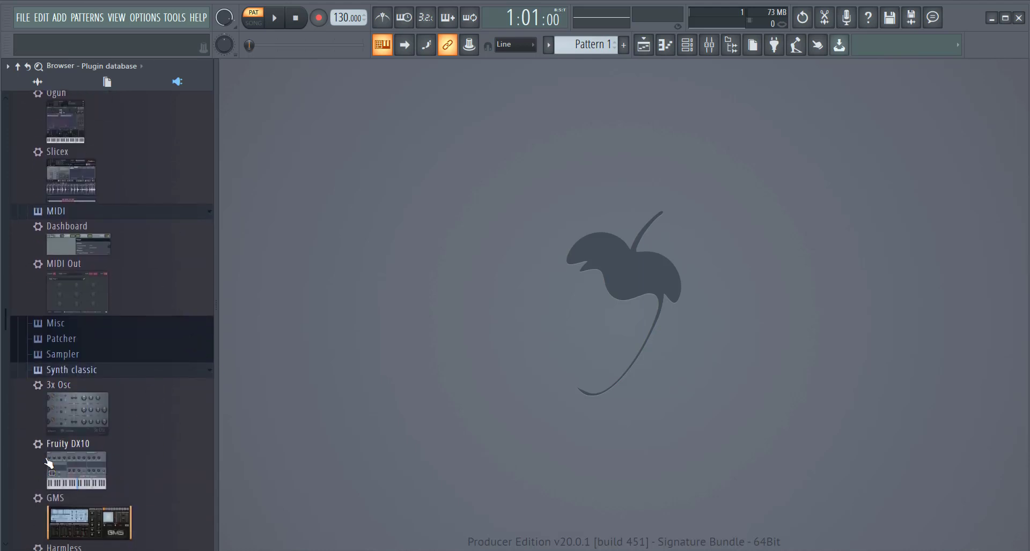
scroll(165, 347, up, 5)
scroll(161, 101, up, 5)
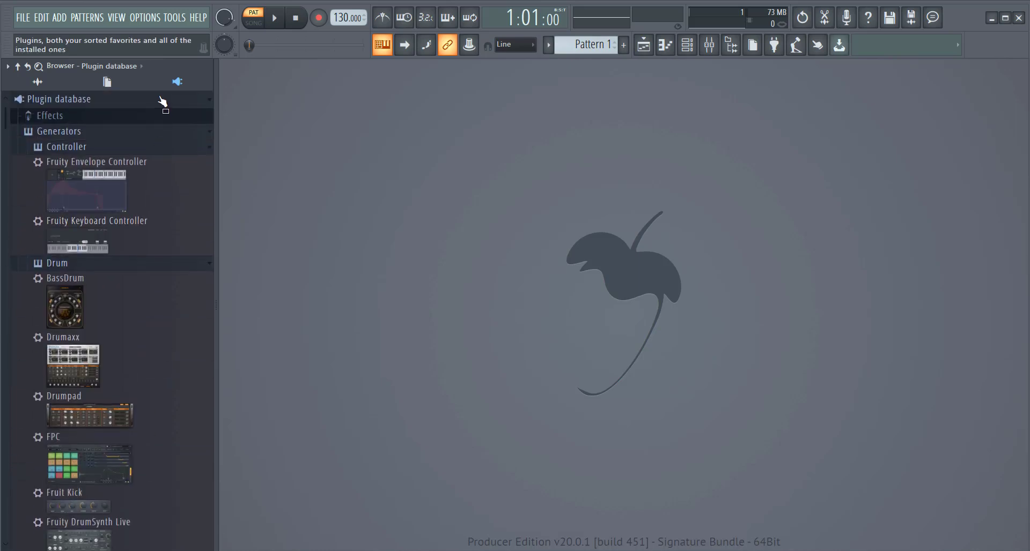
click(211, 134)
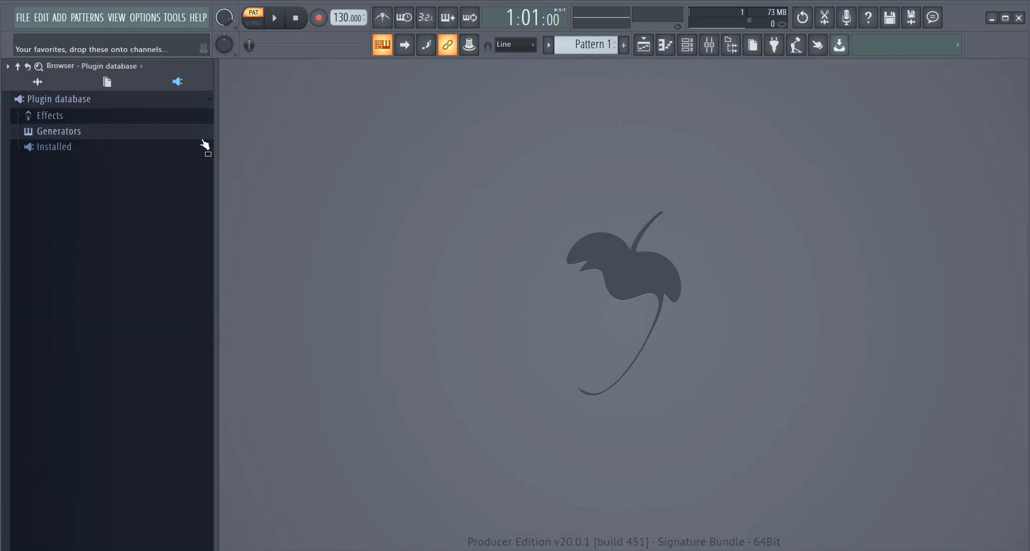
Step: Examine the Installed plugins, including the VST folder under Effects and the Generators folder, and collapse VST and Generators
click(92, 149)
click(89, 164)
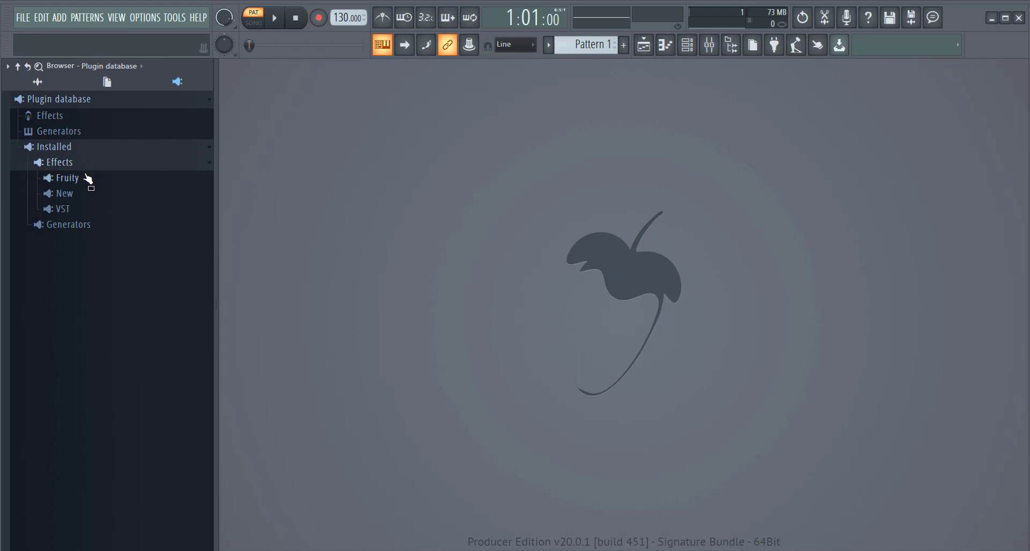
click(67, 211)
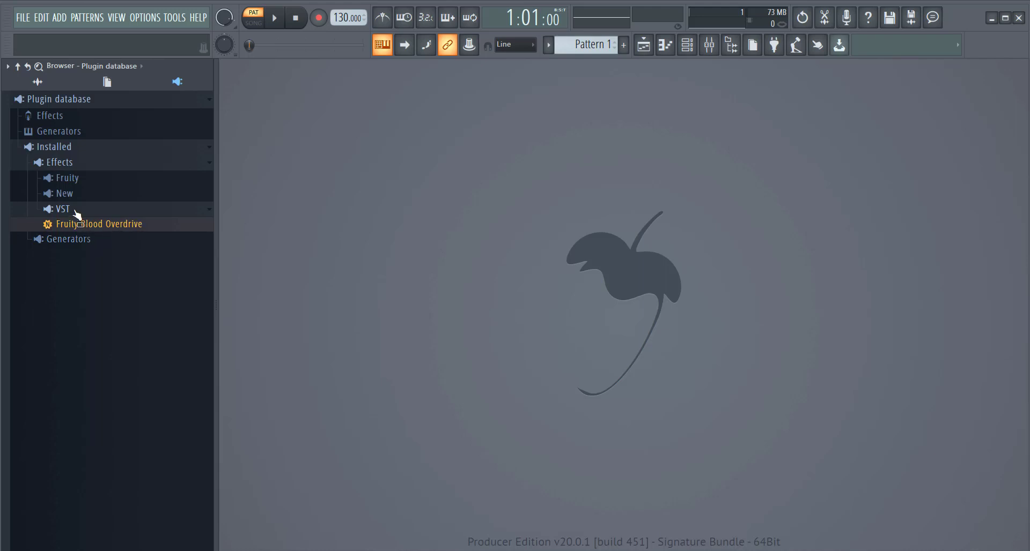
click(74, 210)
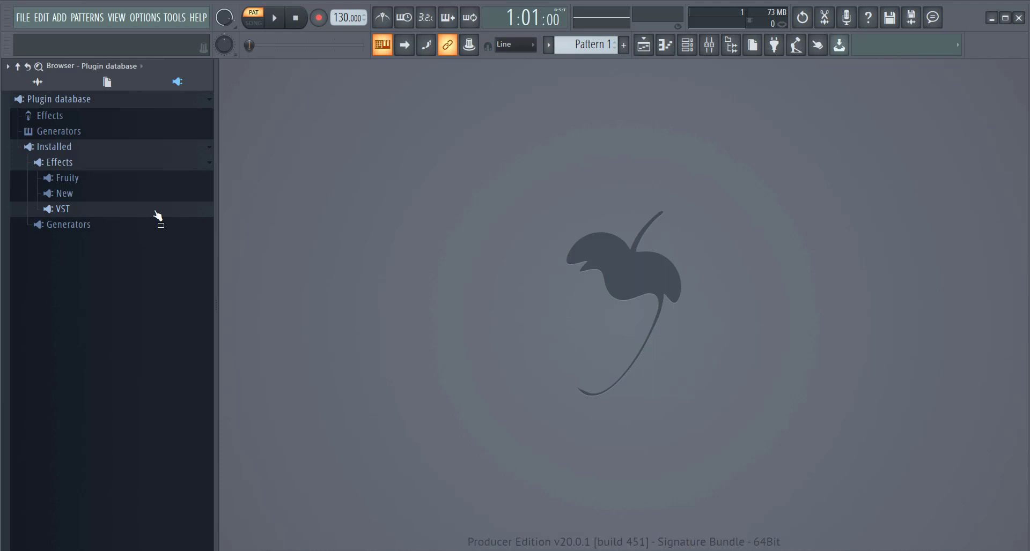
click(60, 225)
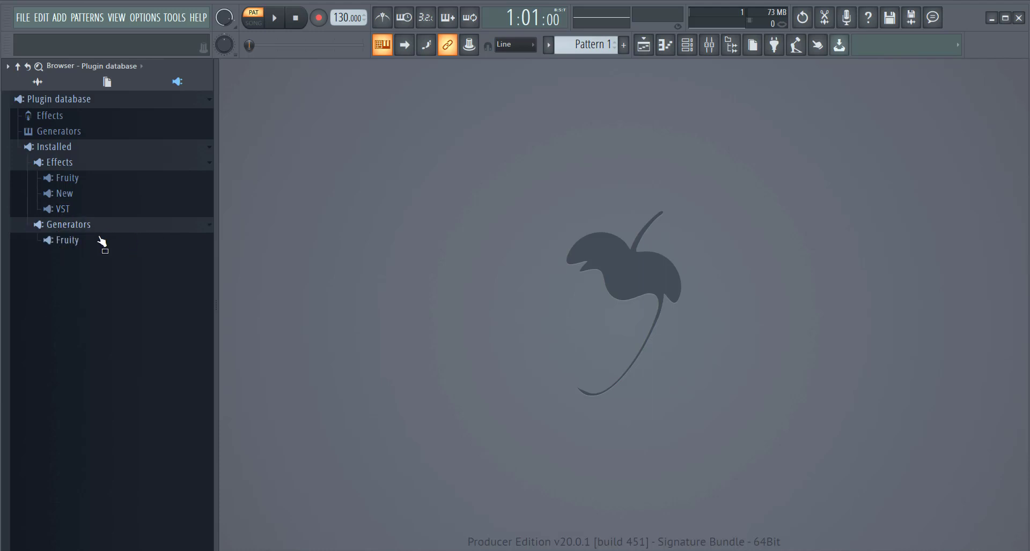
click(207, 229)
drag(116, 214, 115, 215)
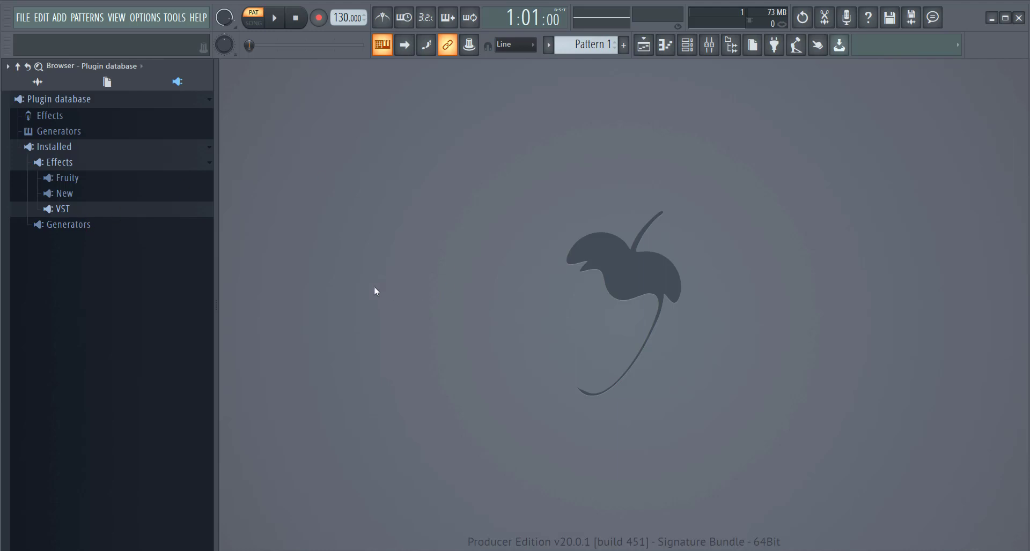
Step: Show all browser content, open the Visualizer folder under Misc, and preview the ambiA_cut sample in FLuids
click(42, 84)
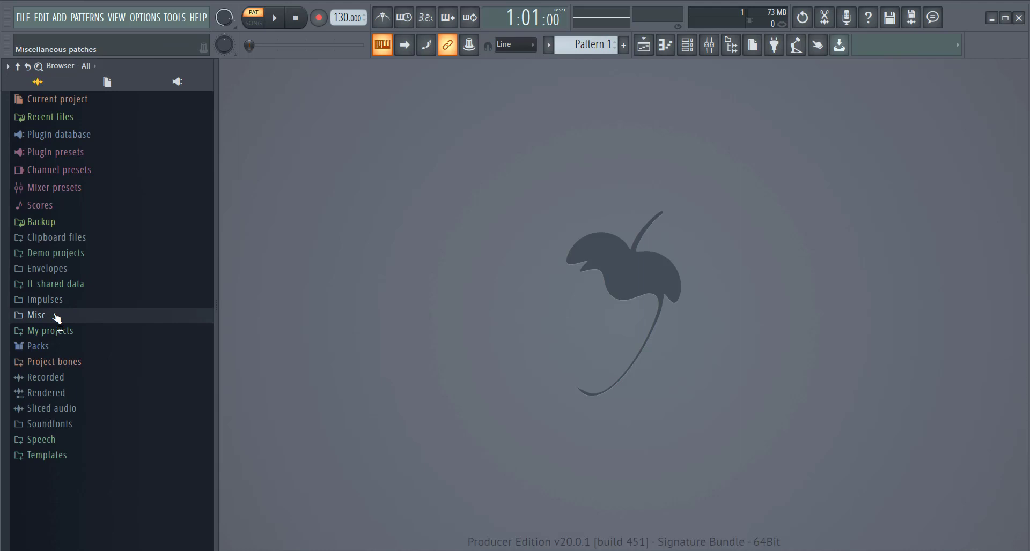
click(56, 318)
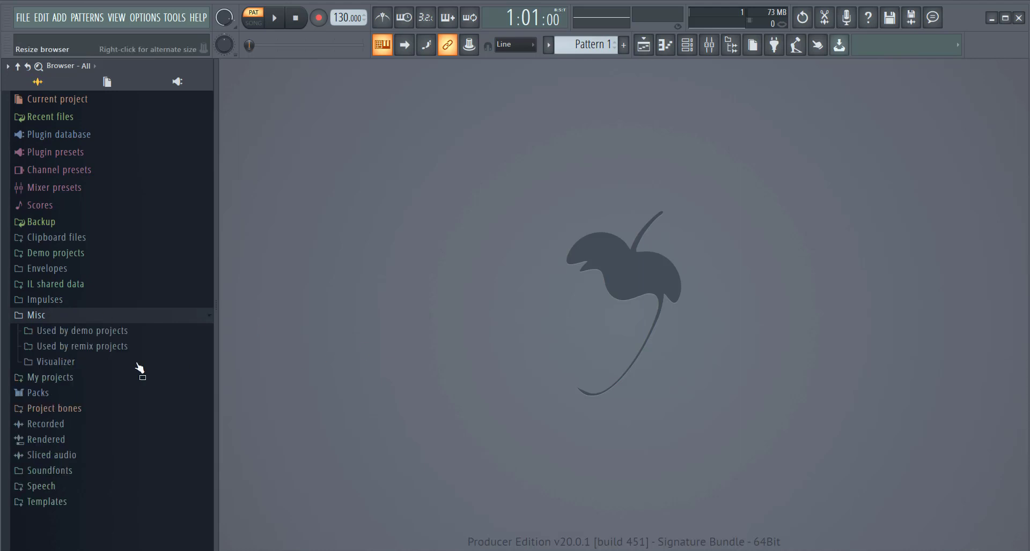
click(66, 364)
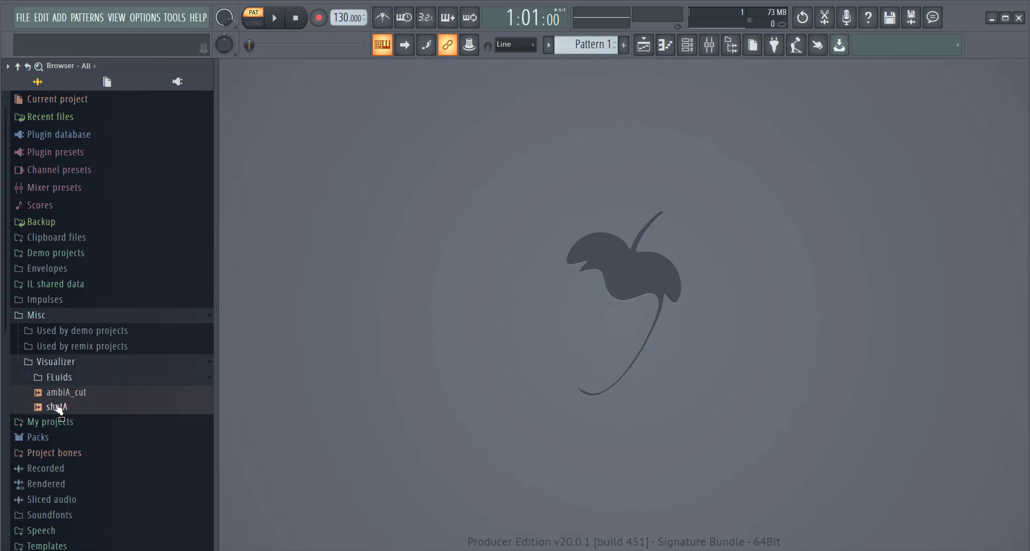
click(88, 393)
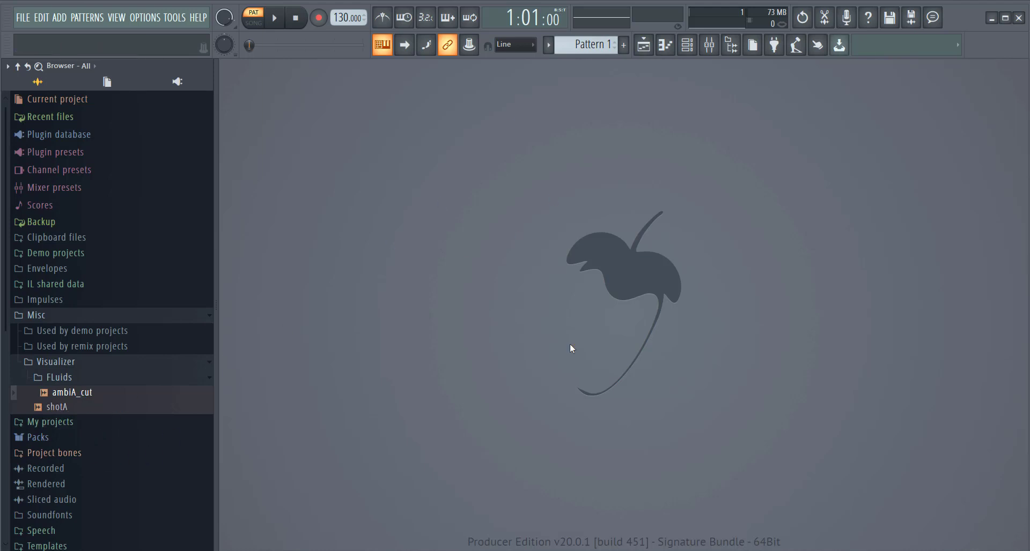
Step: Briefly view the piano roll and close it, leaving the channel rack open in the workspace
click(650, 46)
click(653, 48)
click(665, 45)
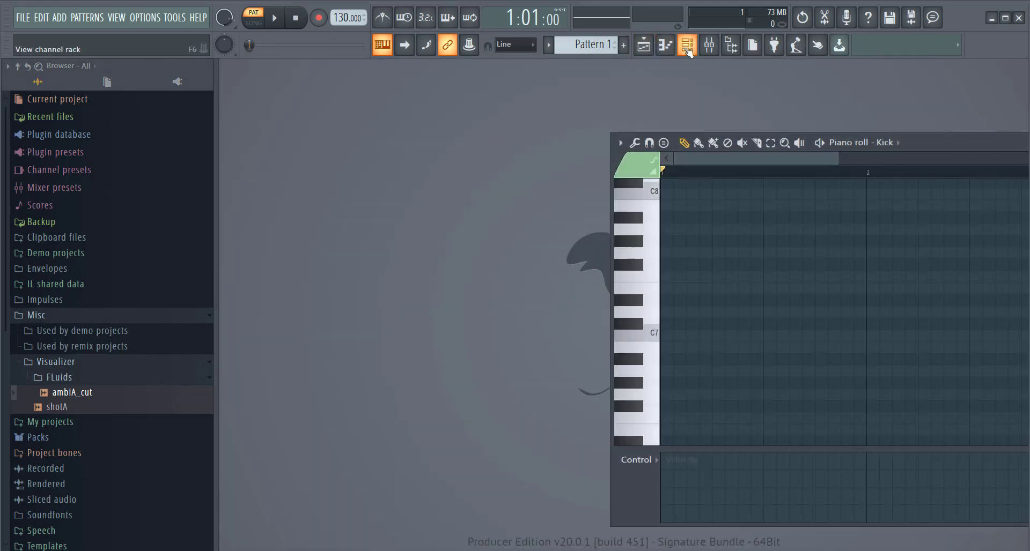
click(665, 45)
click(687, 45)
click(390, 277)
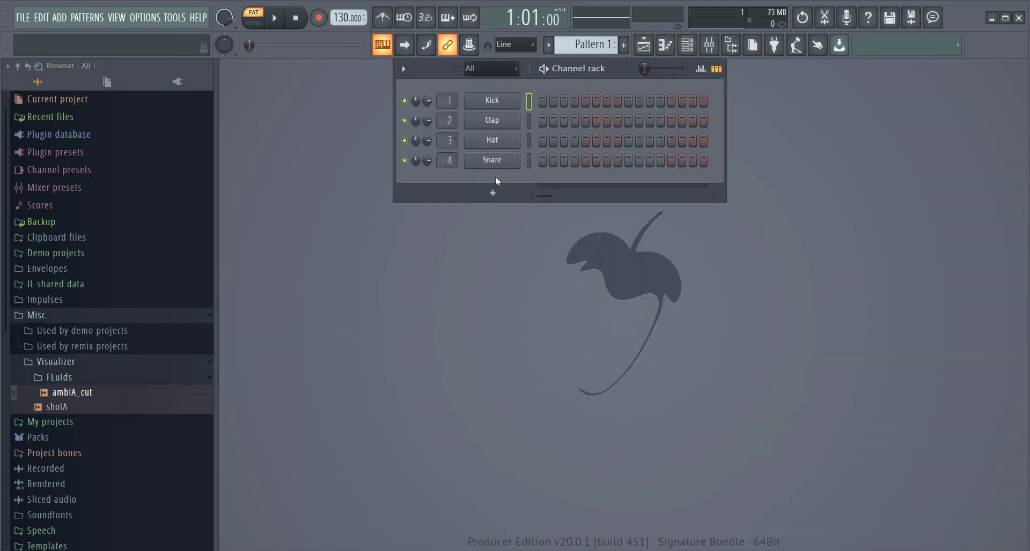
Step: Preview the shotA sample in FLuids and collapse the FLuids and Visualizer folders
drag(73, 396, 57, 410)
mouse_move(56, 409)
mouse_down()
mouse_move(99, 398)
mouse_move(60, 404)
mouse_up()
click(62, 407)
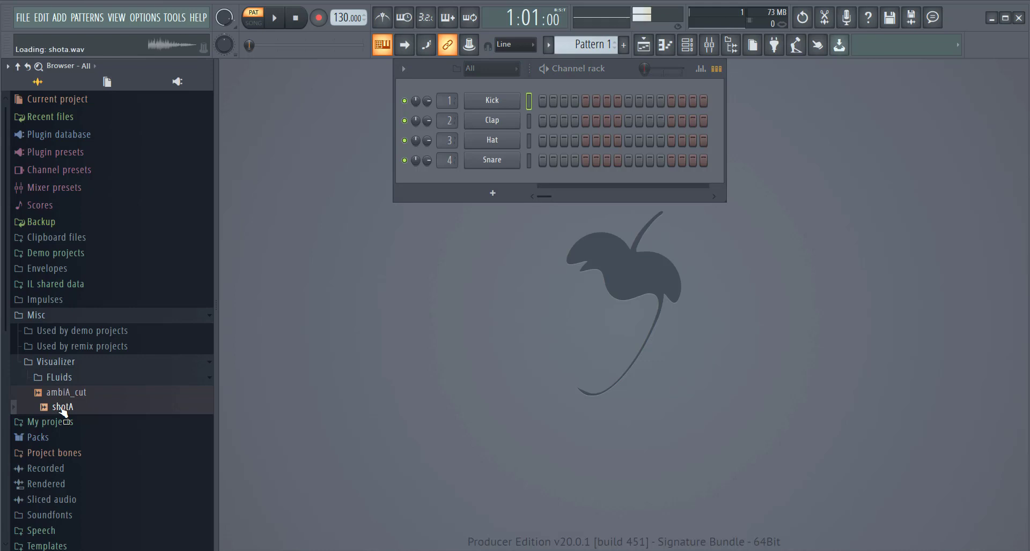
click(99, 378)
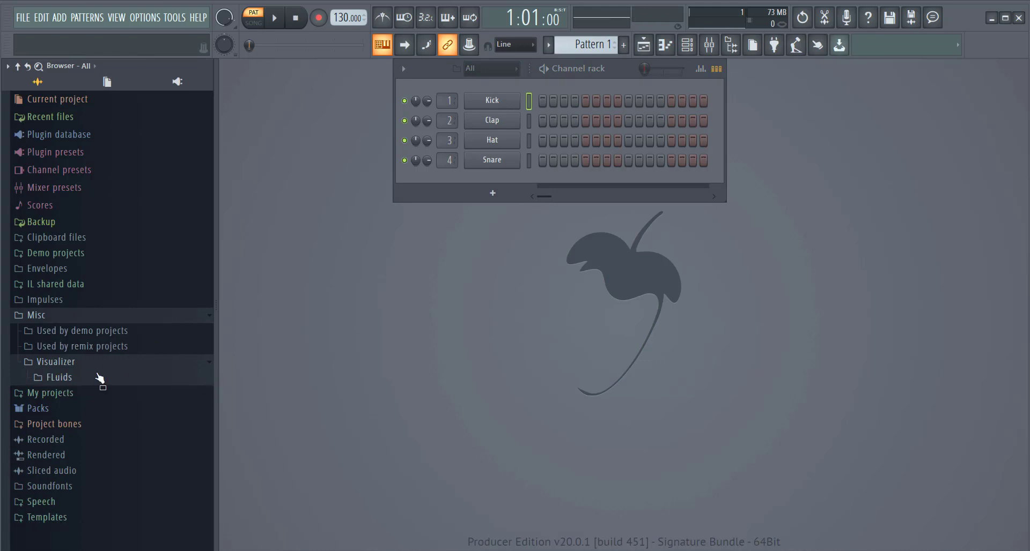
click(212, 367)
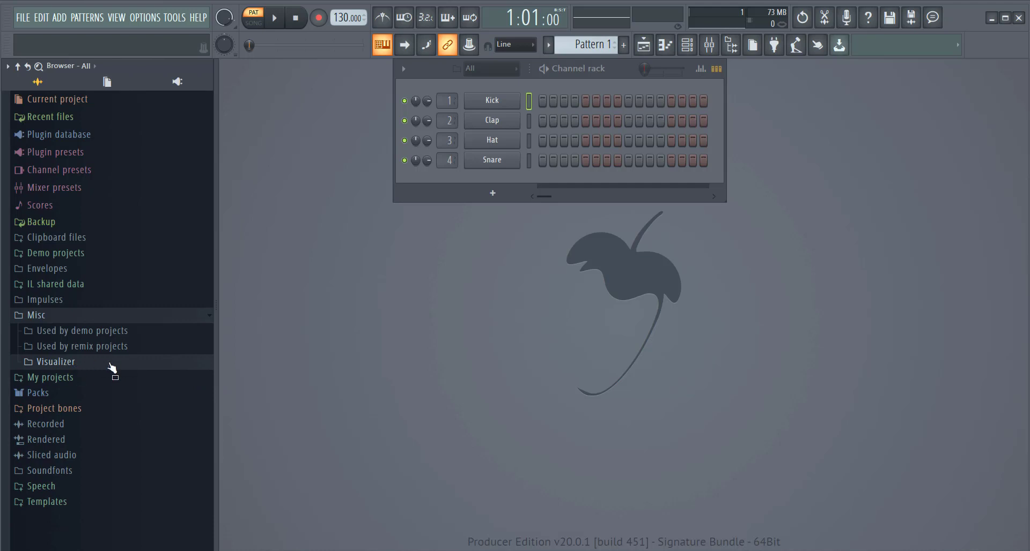
Step: Expand the Used by demo projects folder under Misc and widen the browser to fit its long folder names
click(115, 334)
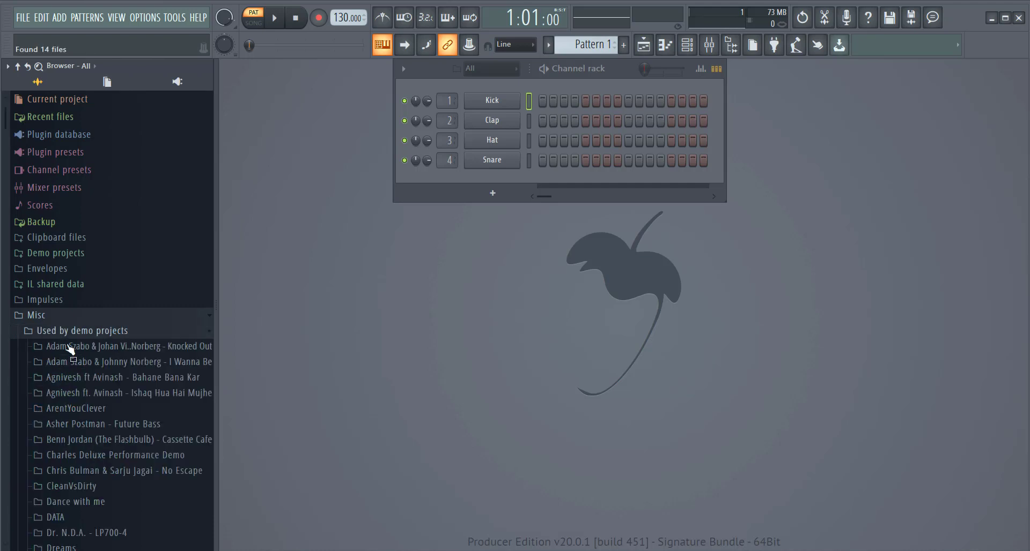
drag(216, 358, 270, 357)
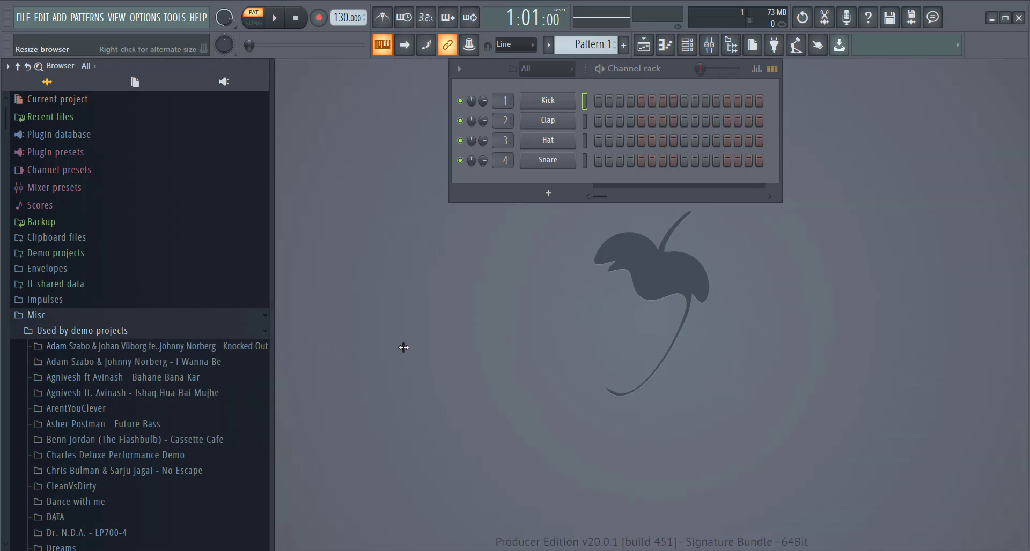
scroll(213, 353, down, 3)
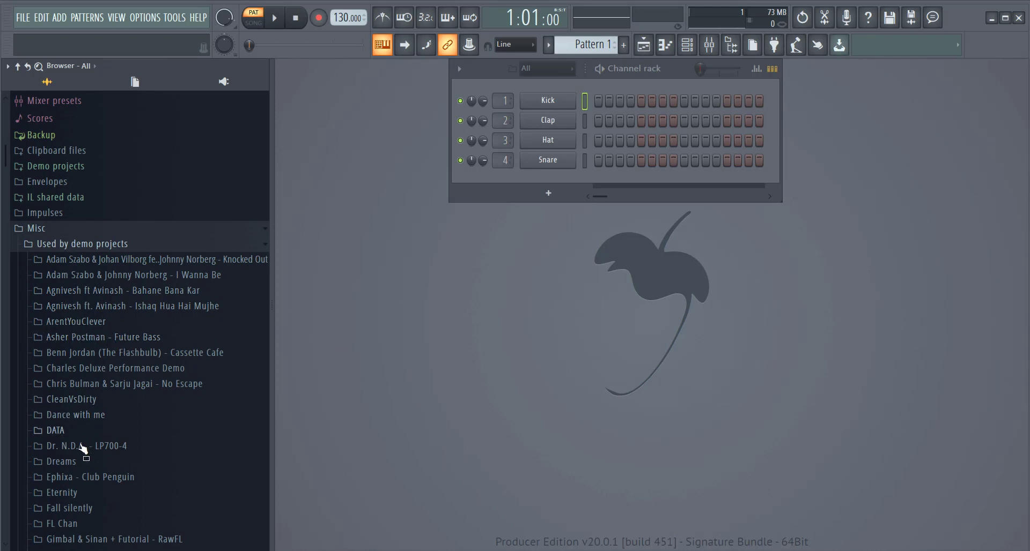
Step: Preview the Knocked Out Vocals sample, and the kick and Guitar samples in the I Wanna Be demo folder
click(127, 260)
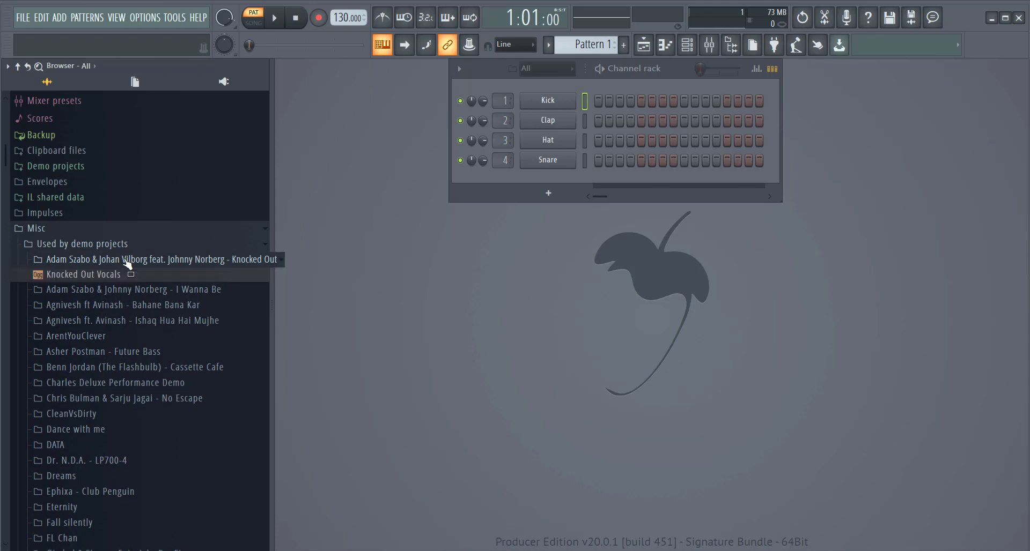
click(94, 275)
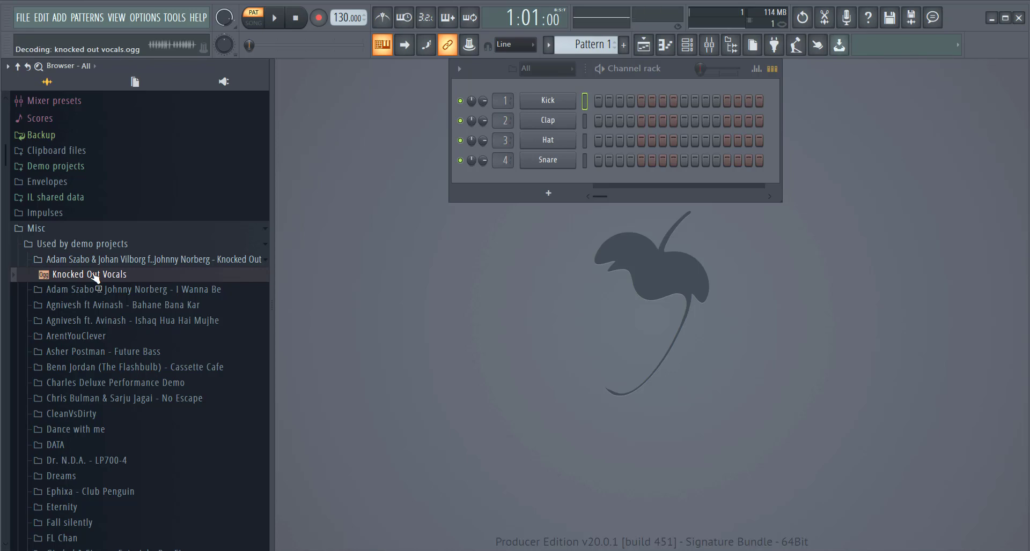
click(66, 293)
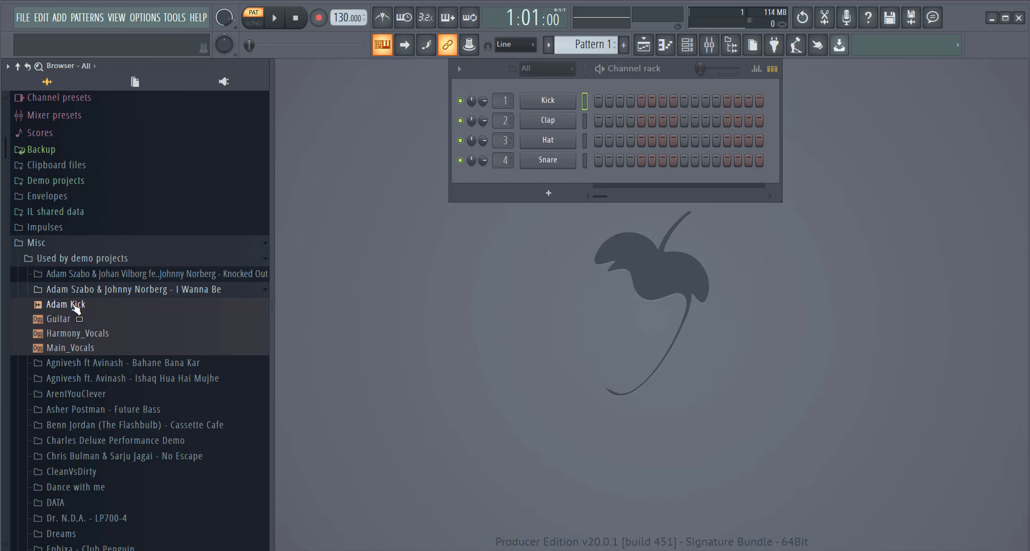
click(75, 304)
click(61, 319)
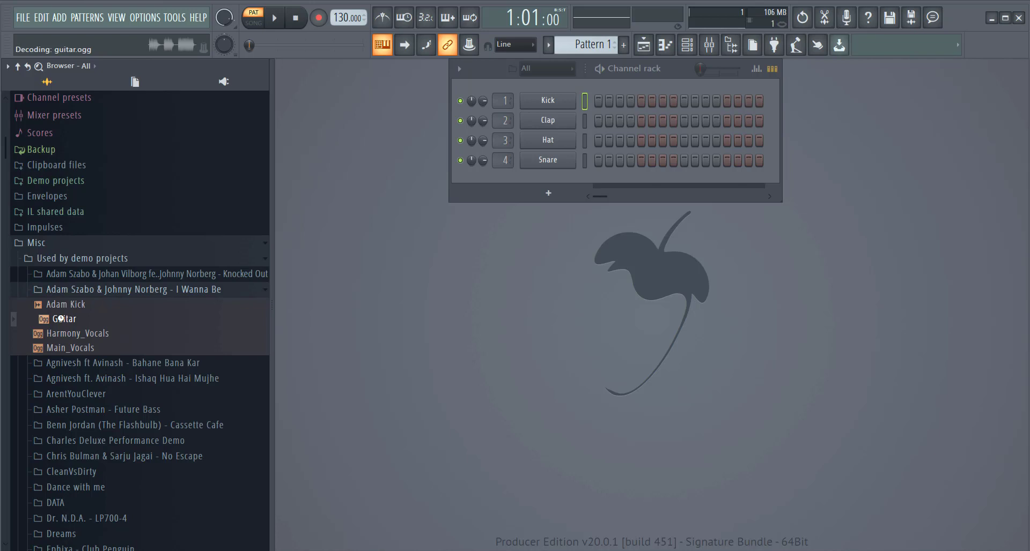
Step: Preview the Guitar, Harmony_Vocals and Main_Vocals samples in the I Wanna Be demo folder
drag(60, 319, 96, 339)
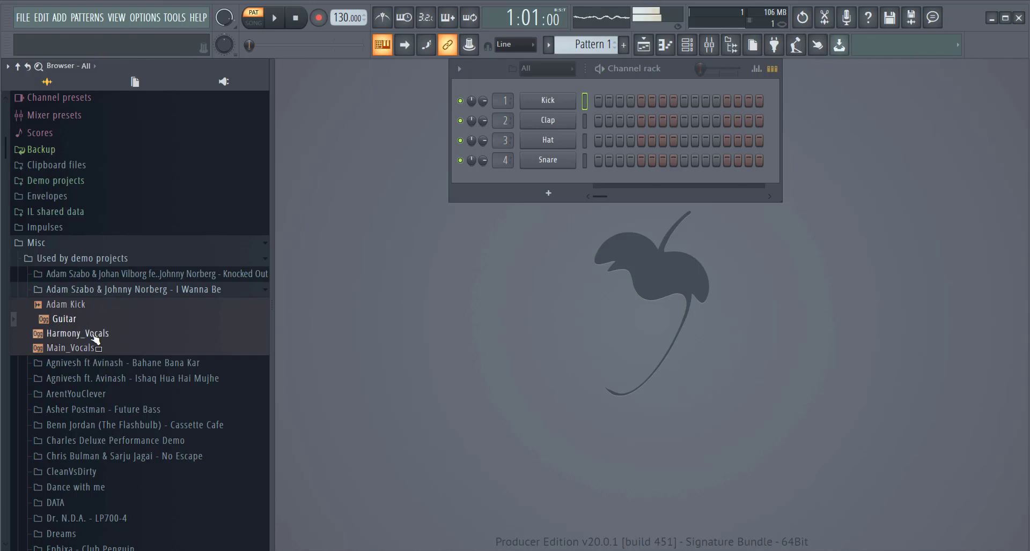
click(92, 334)
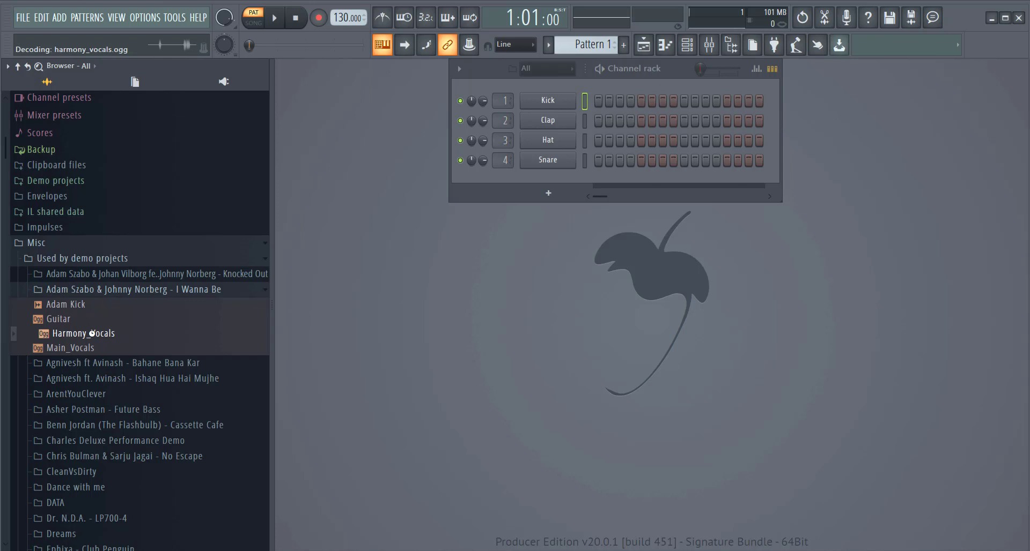
drag(92, 333, 22, 49)
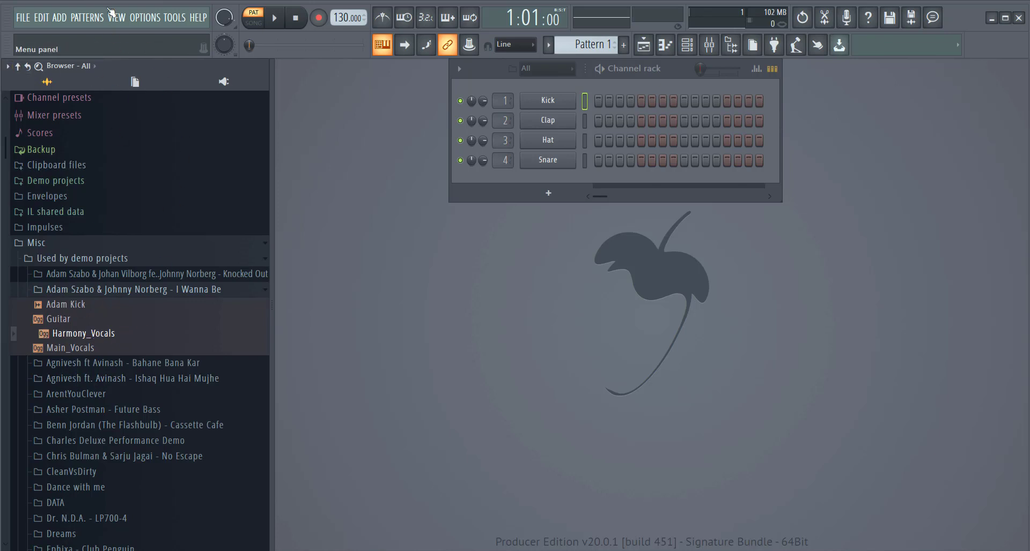
click(83, 347)
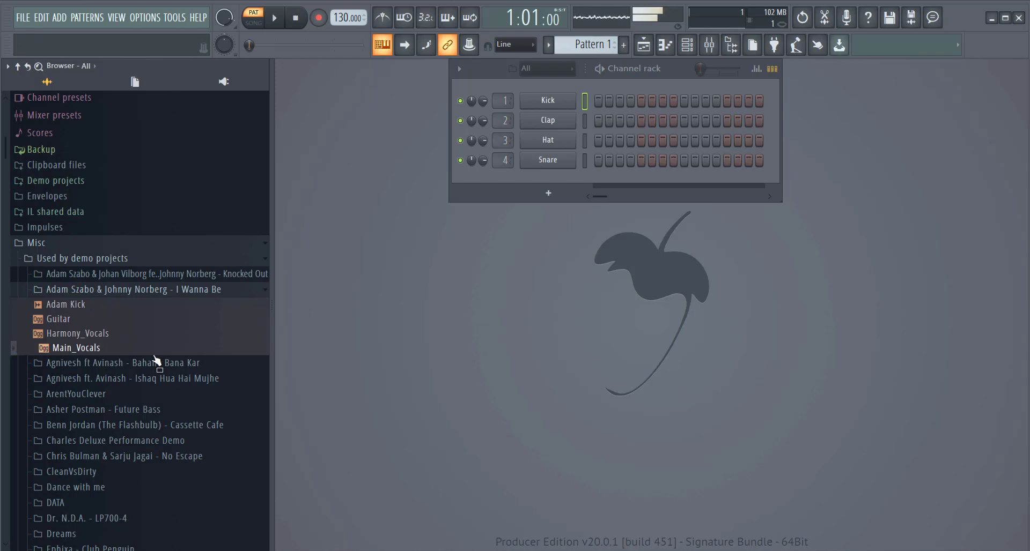
Step: Expand the Bahane Bana Kar demo folder and preview its Beat sample
click(81, 364)
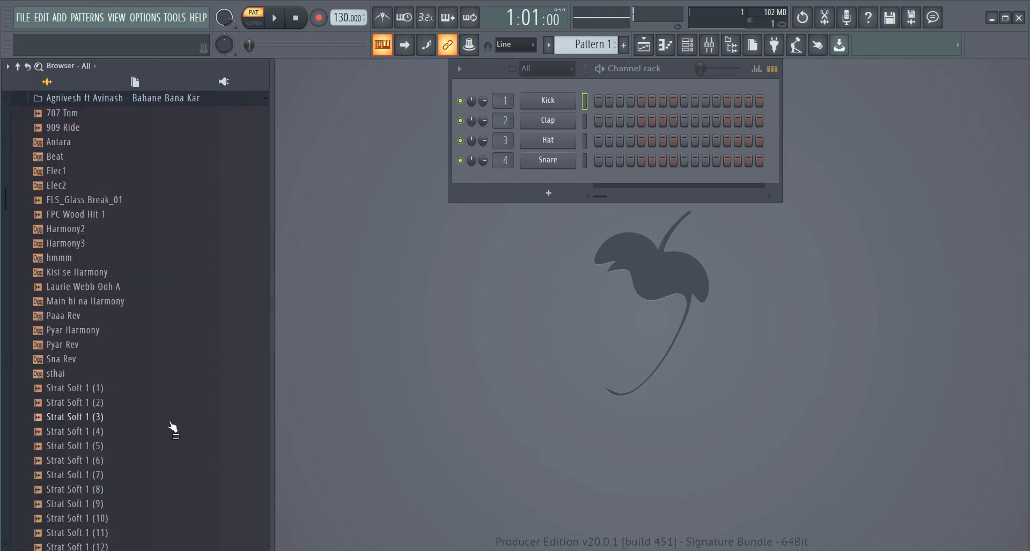
scroll(172, 428, up, 6)
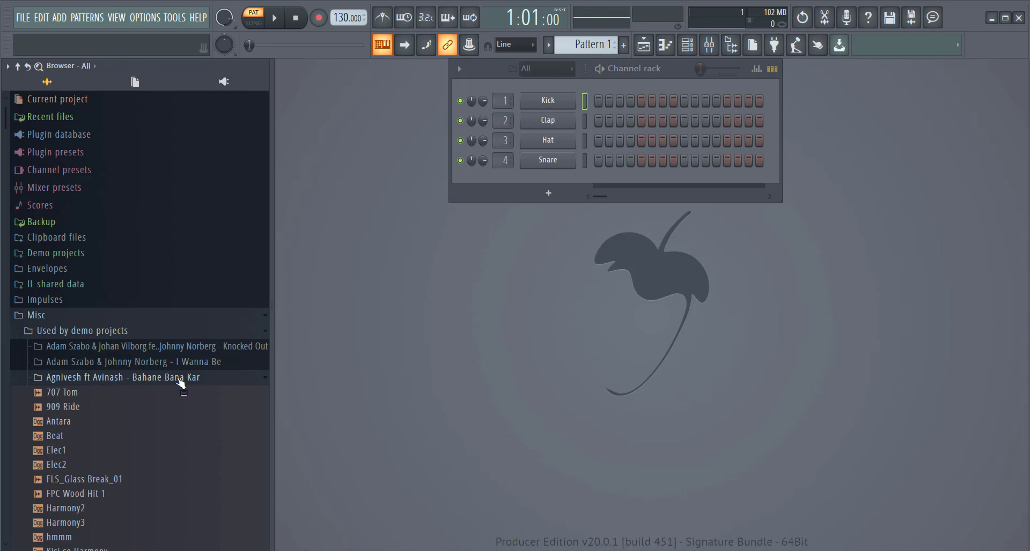
scroll(183, 384, down, 3)
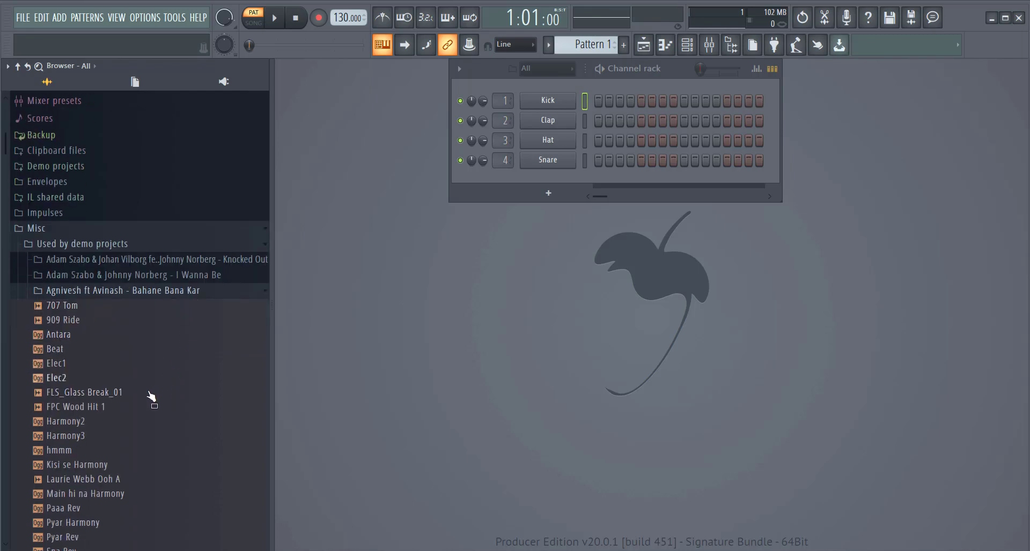
scroll(164, 460, down, 3)
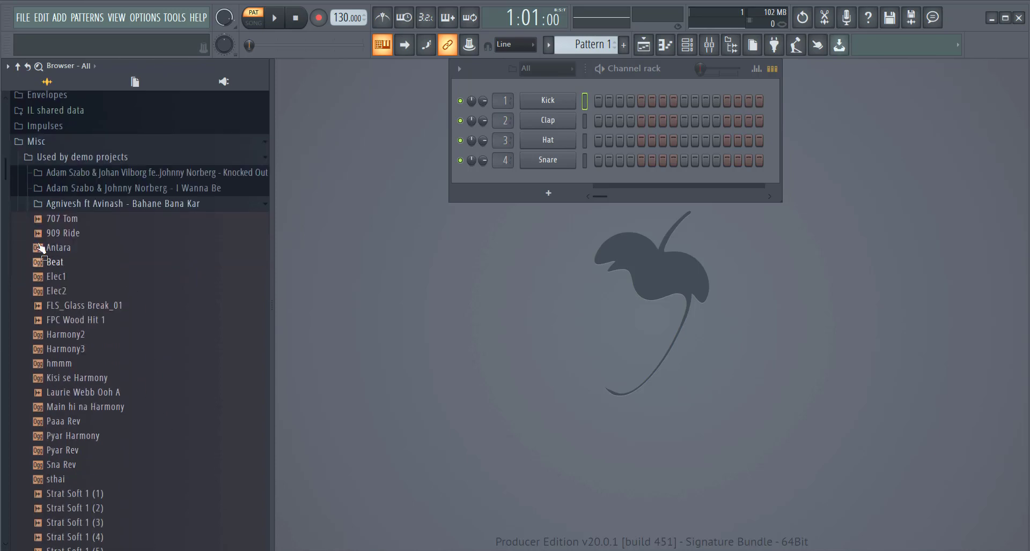
click(54, 262)
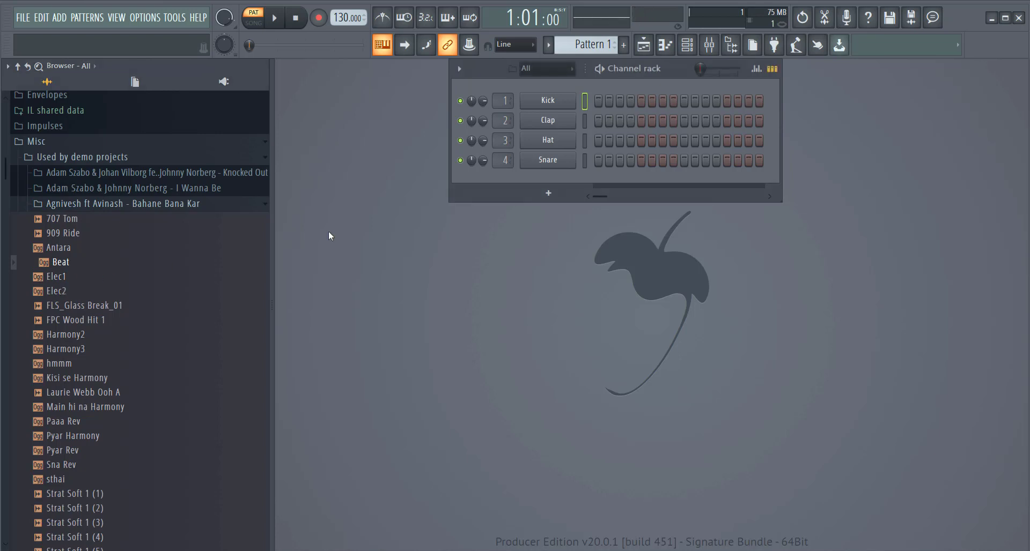
drag(55, 264, 63, 267)
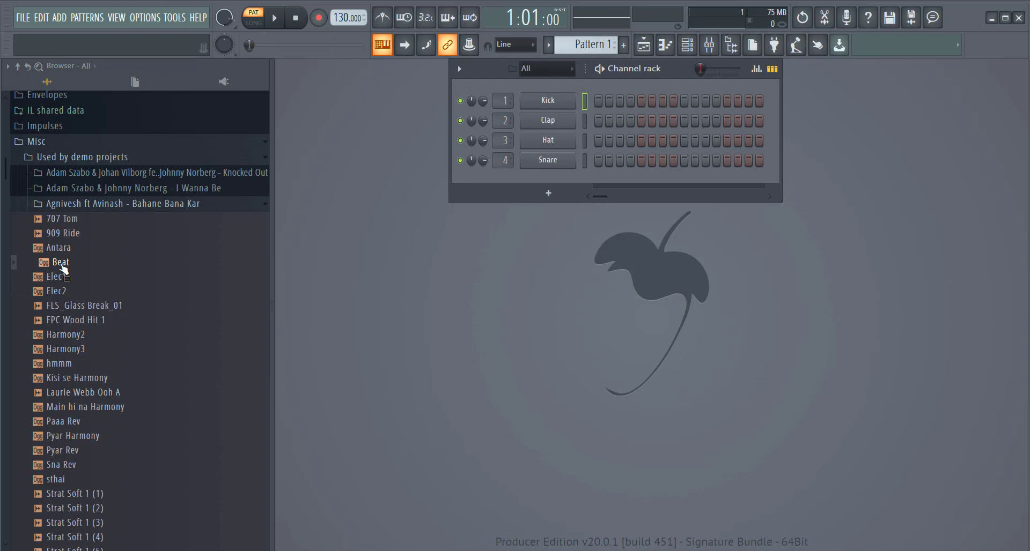
drag(62, 270, 7, 247)
Step: Preview the first three Strat Soft 1 samples in the Bahane Bana Kar folder
scroll(72, 456, down, 6)
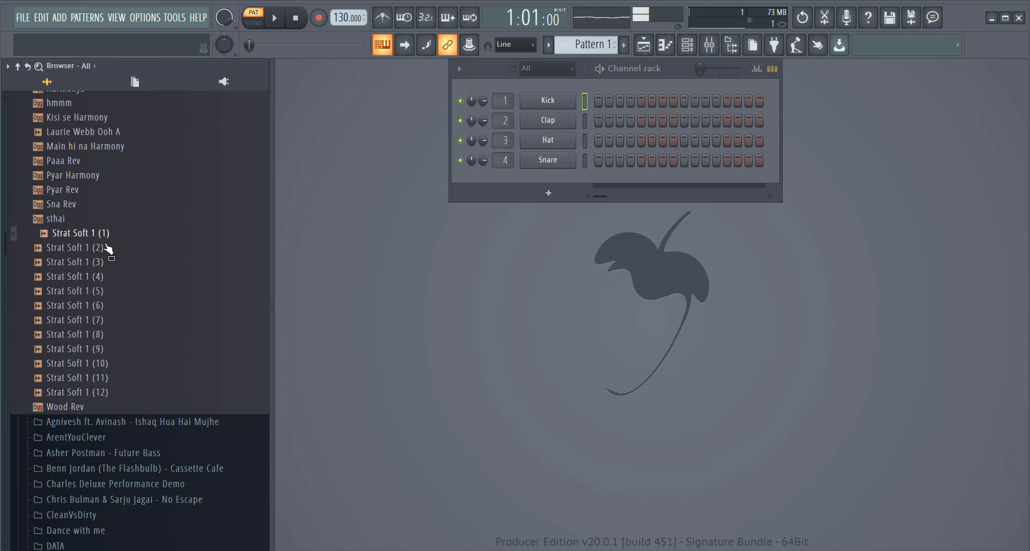
drag(118, 247, 88, 264)
click(87, 264)
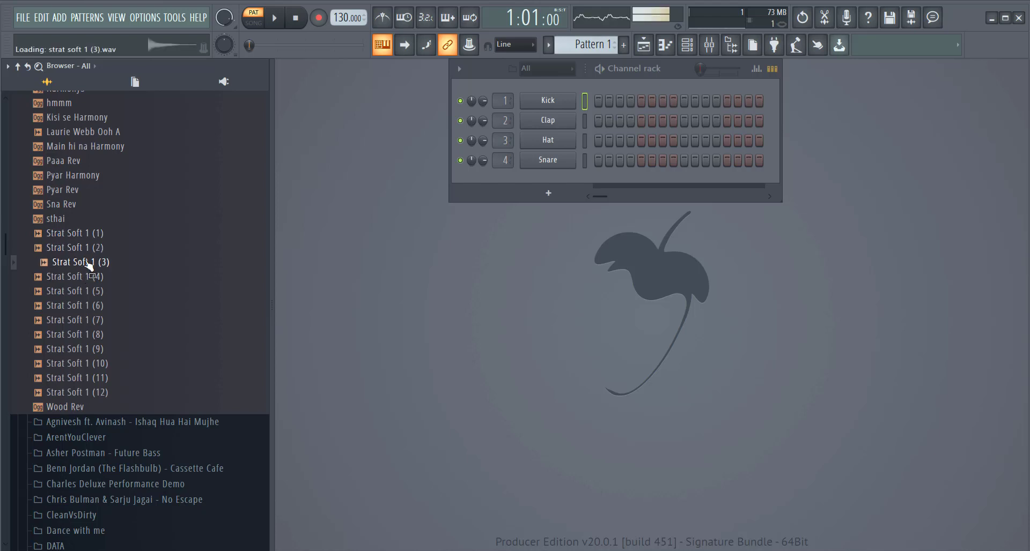
Step: Add the Strat Soft 1 (3) sample to the channel rack as a new channel, and briefly view its sampler settings
drag(87, 264, 539, 174)
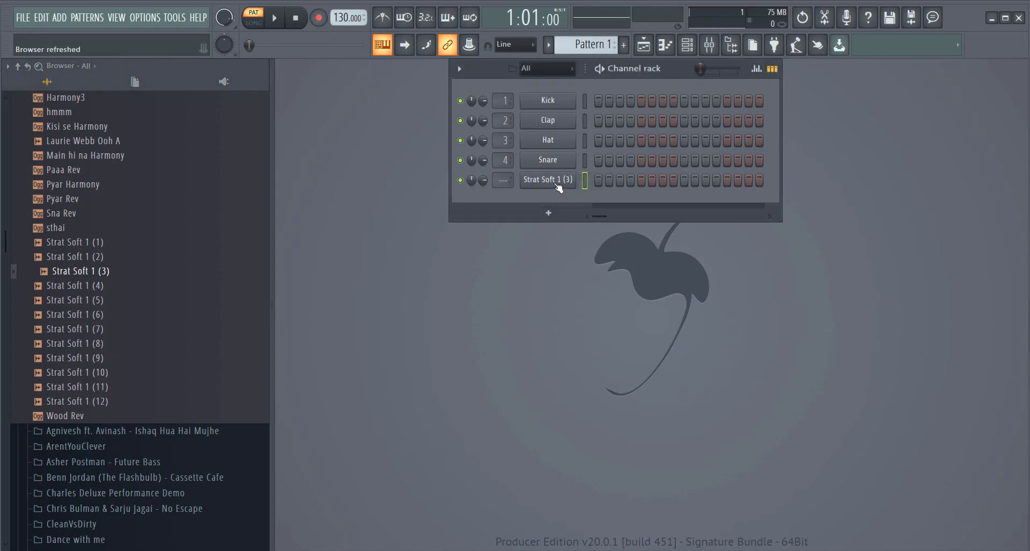
click(556, 182)
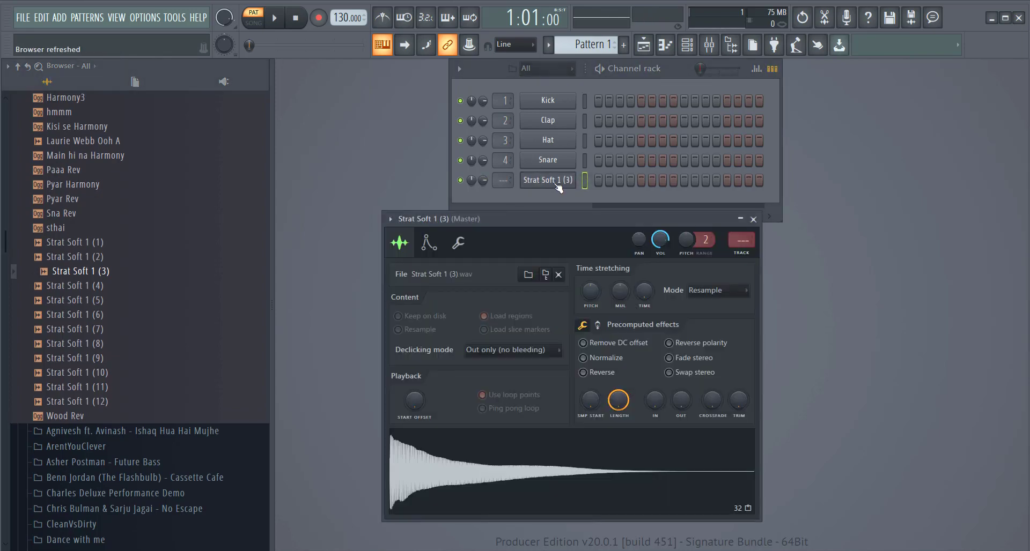
click(753, 219)
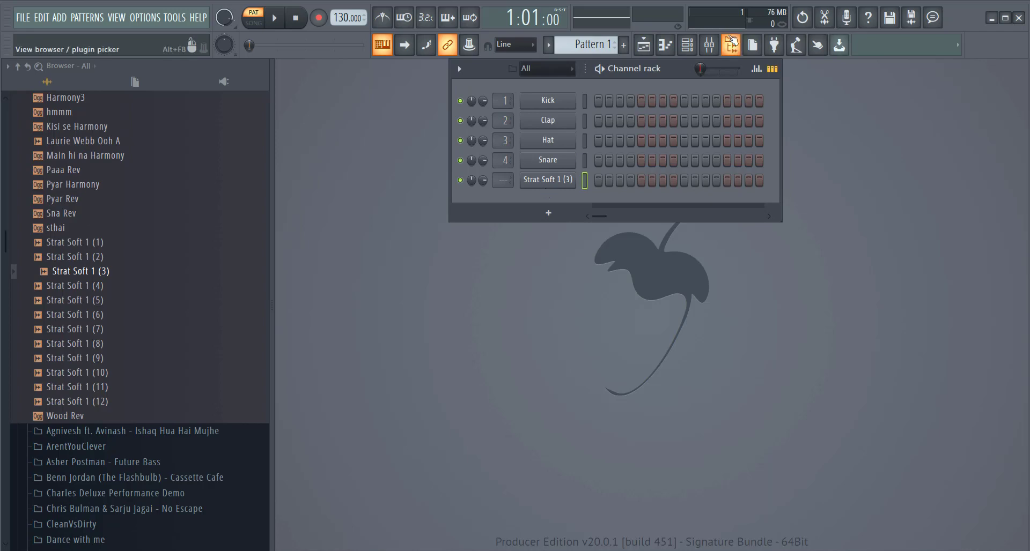
Step: Draw the notes C5, E5, F5, C5, B4 and F5 in the Strat Soft 1 (3) piano roll and play the pattern
click(666, 46)
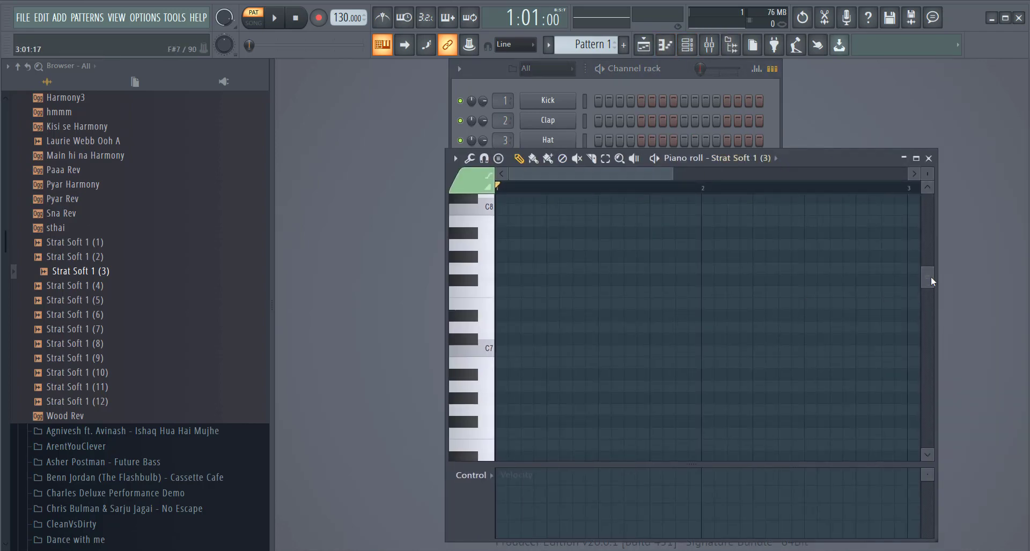
drag(931, 278, 937, 339)
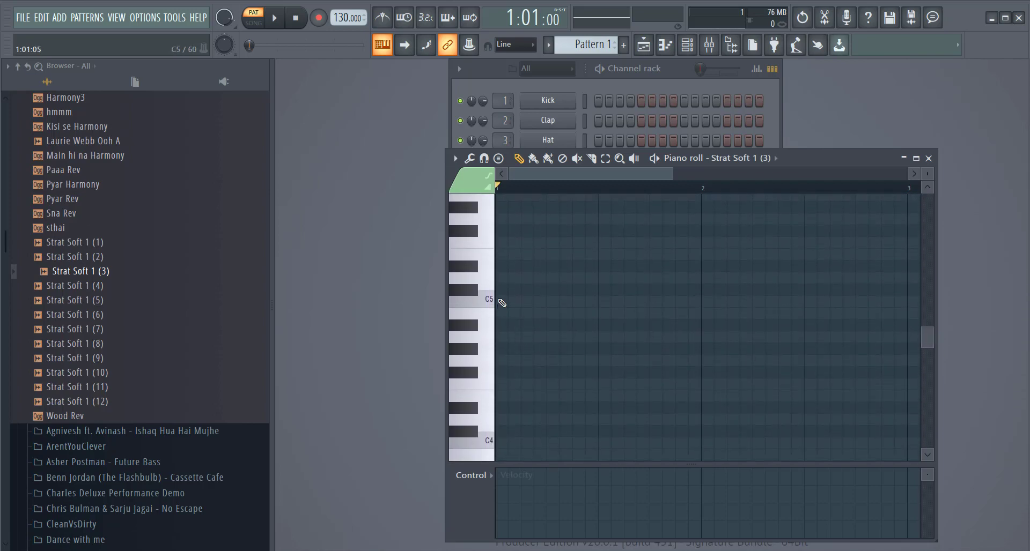
click(501, 301)
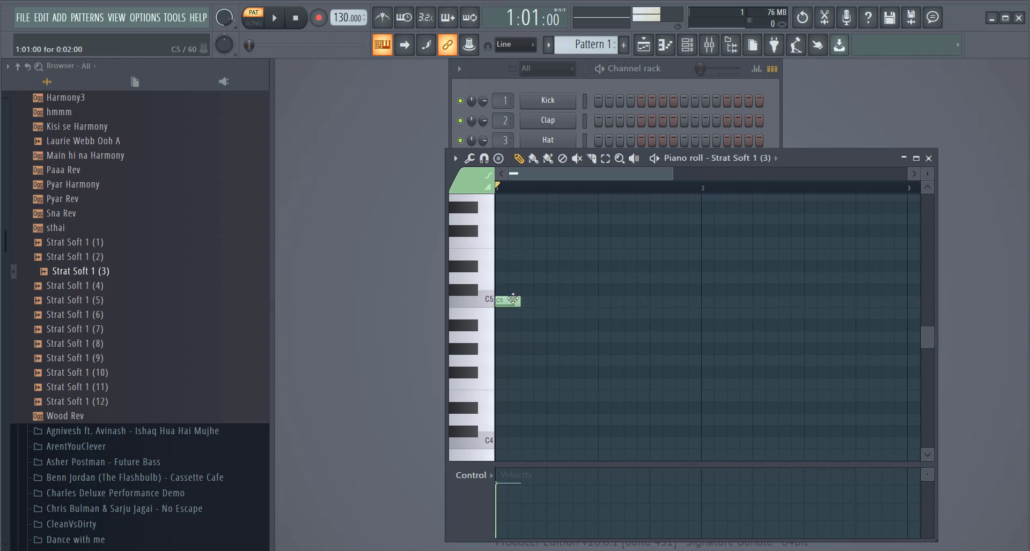
click(555, 255)
click(620, 242)
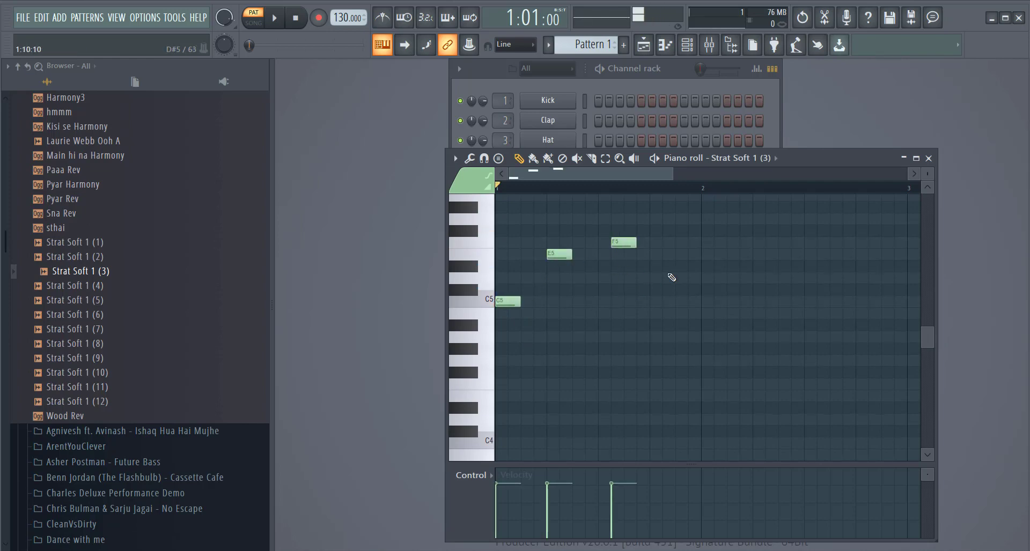
click(665, 301)
click(745, 314)
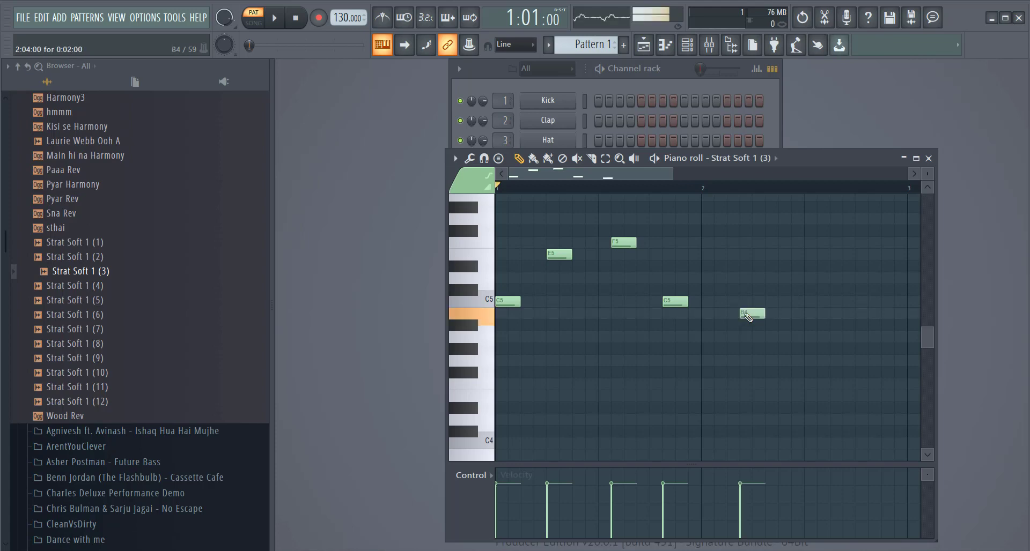
click(768, 242)
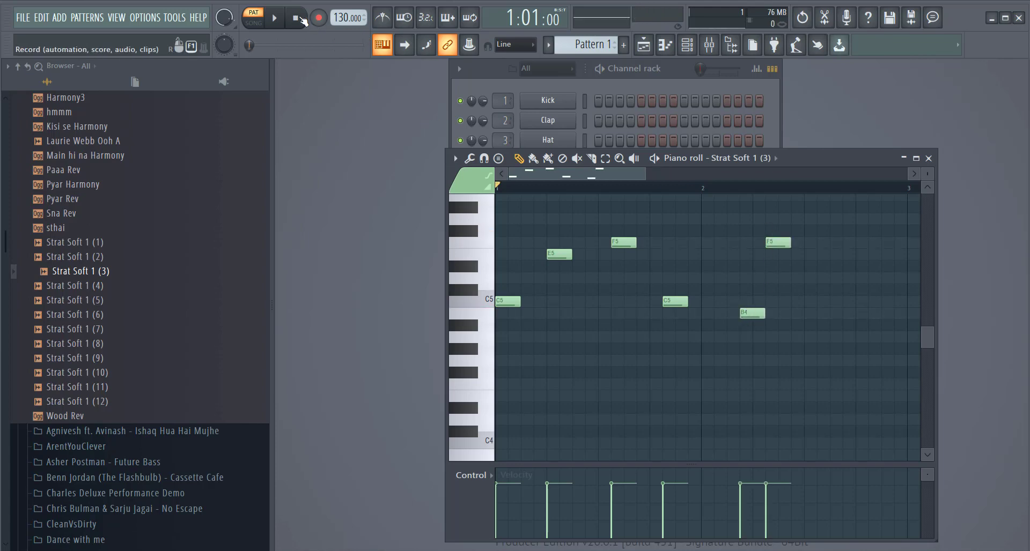
click(277, 19)
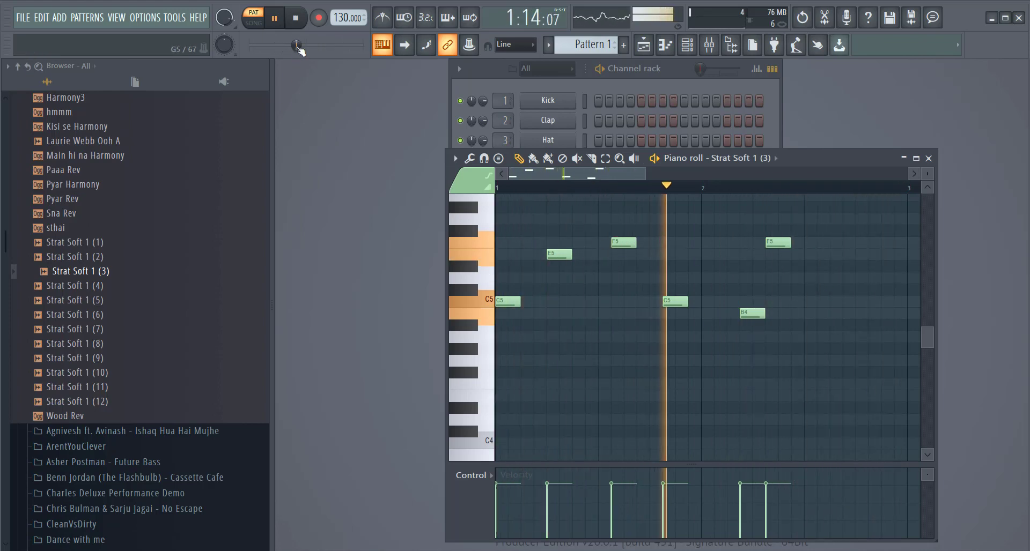
click(295, 20)
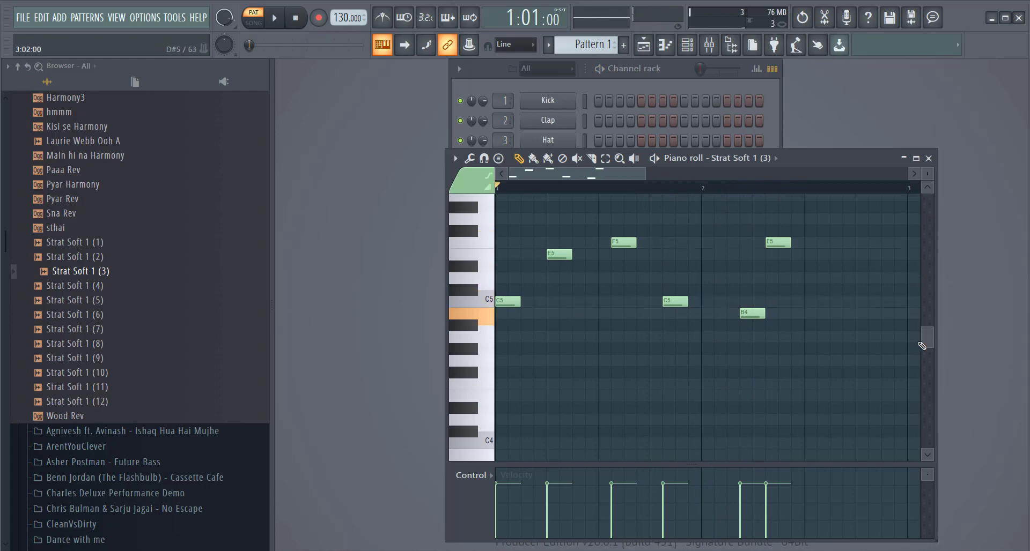
Step: Add a high D8 note in the first bar of the piano roll and play the pattern
drag(925, 338, 923, 317)
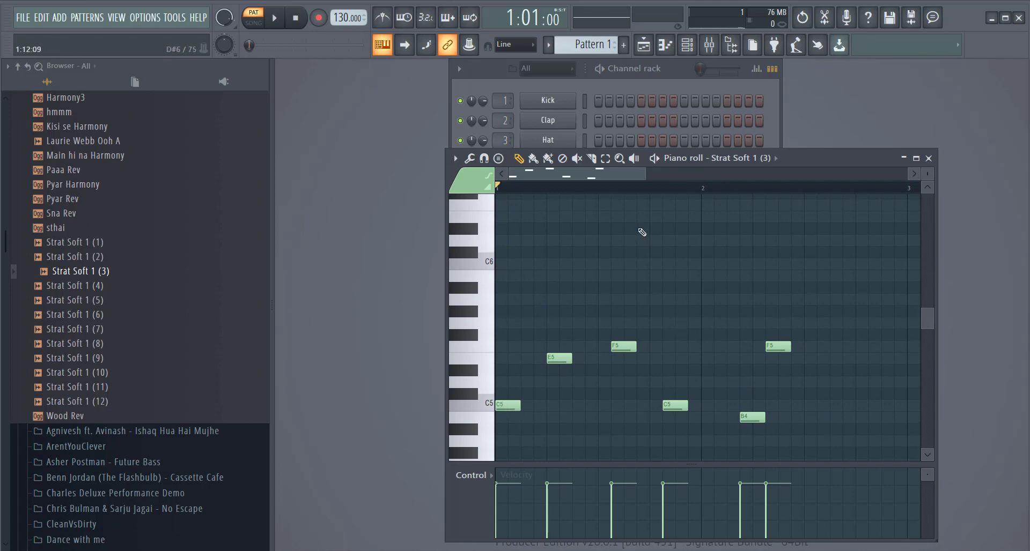
scroll(617, 257, up, 3)
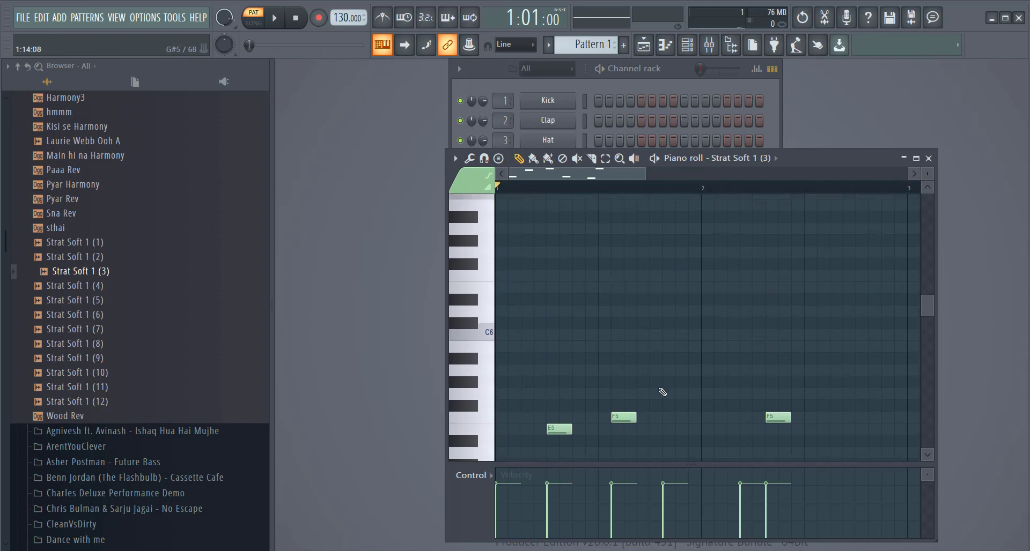
scroll(685, 352, down, 3)
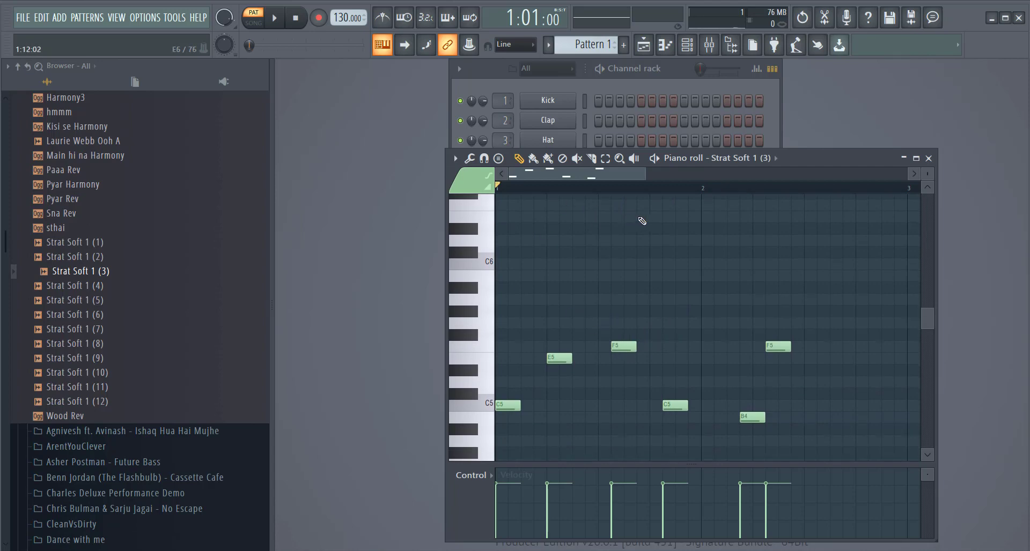
scroll(643, 242, up, 13)
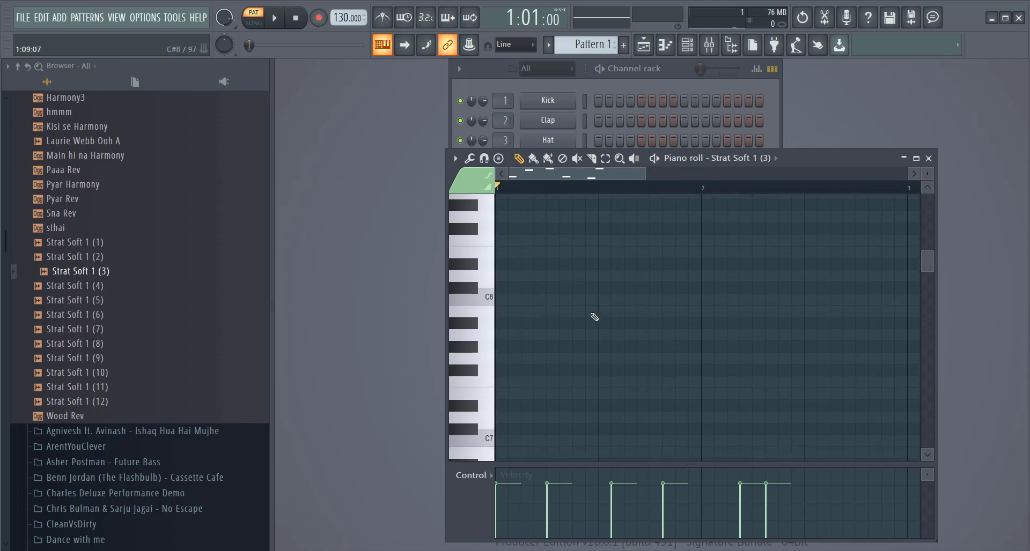
click(579, 276)
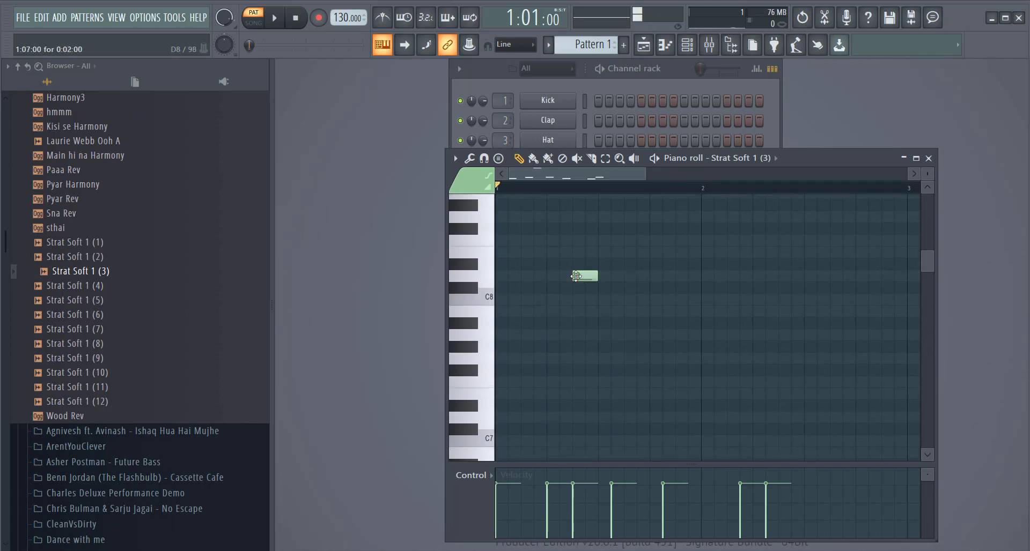
double_click(576, 275)
click(600, 188)
click(275, 18)
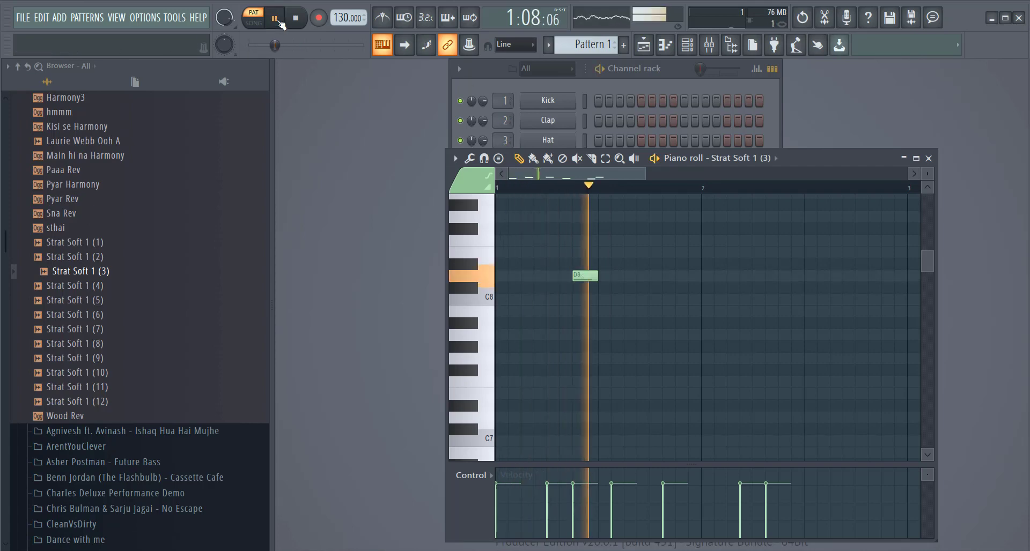
click(275, 18)
Step: Delete every note in the piano roll except the first C5, and return playback to the start
scroll(730, 370, down, 10)
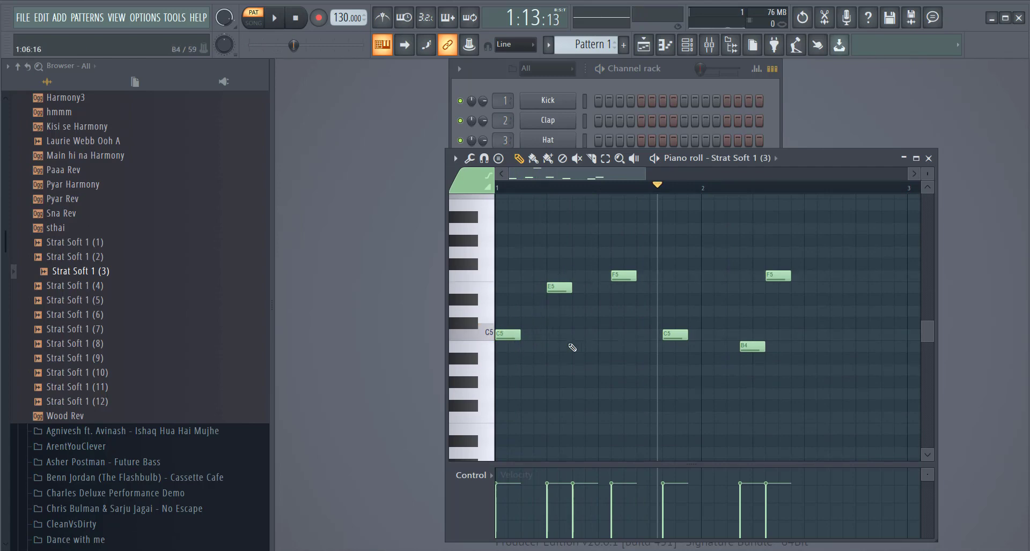
scroll(572, 347, up, 10)
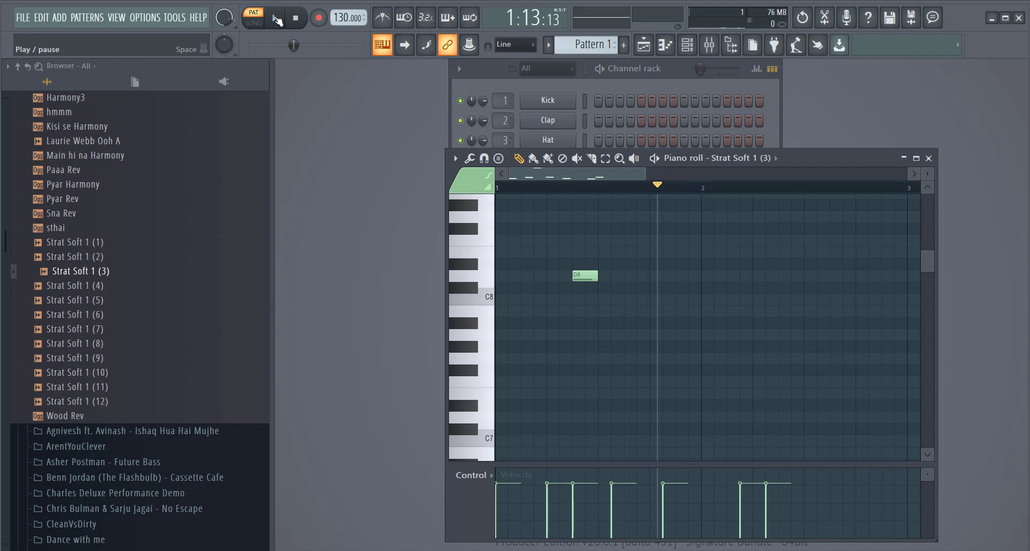
right_click(589, 276)
scroll(611, 305, up, 10)
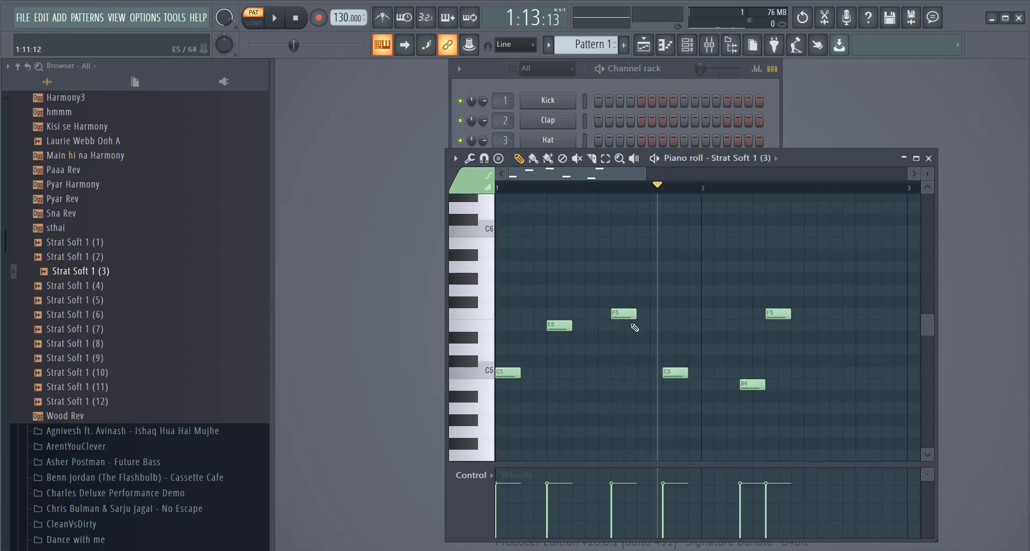
right_click(563, 325)
right_click(630, 311)
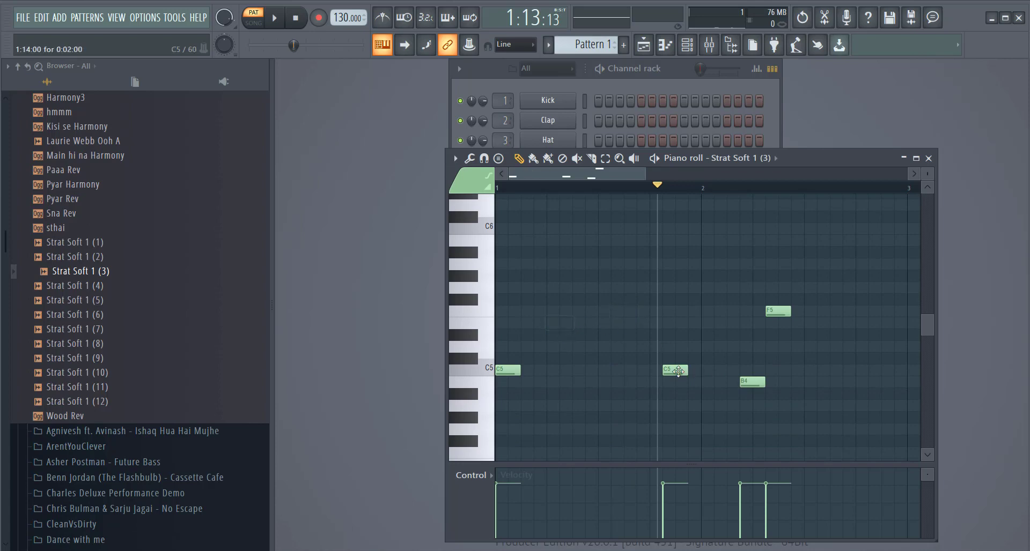
right_click(675, 370)
right_click(752, 382)
right_click(773, 311)
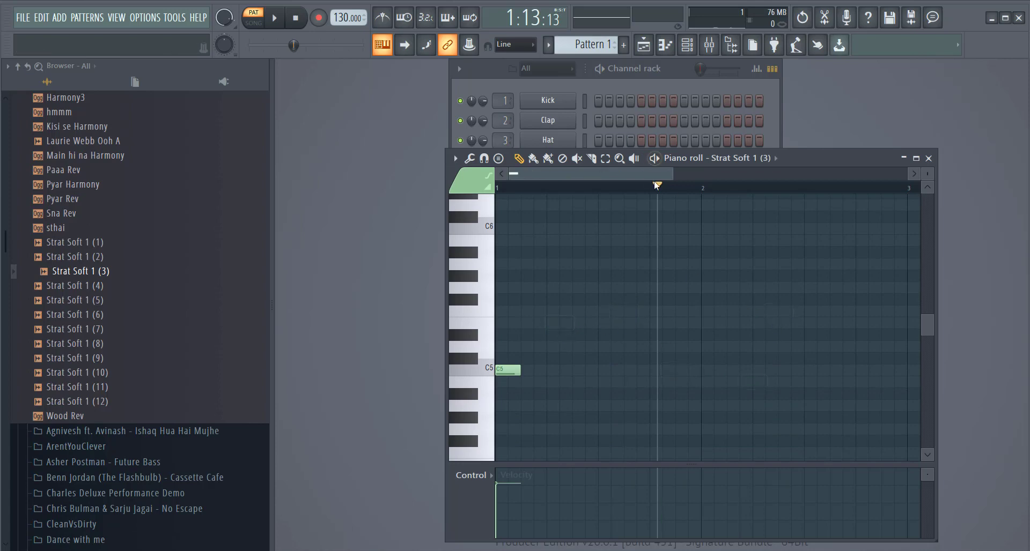
click(297, 19)
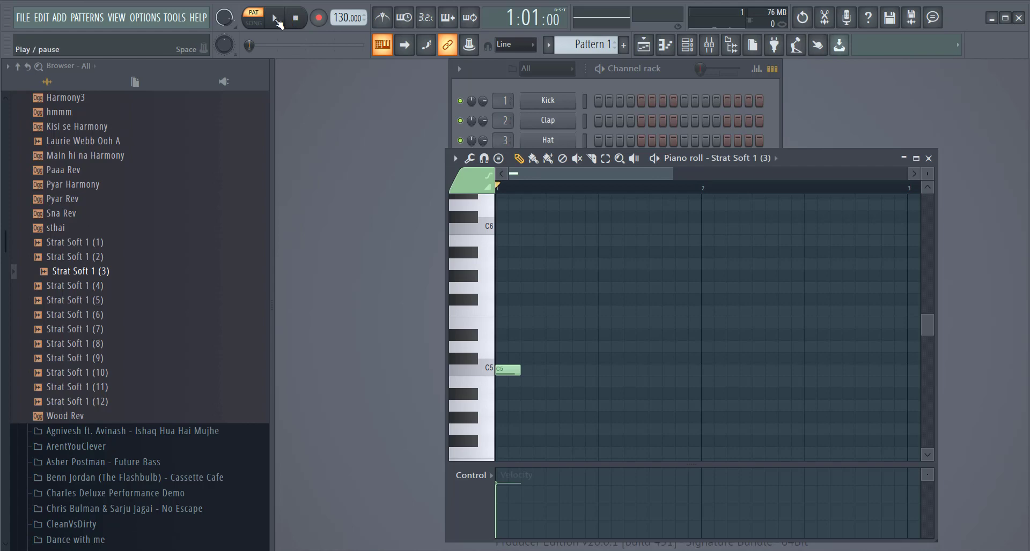
Step: Play the pattern containing only the C5 note several times to hear the sample at its original pitch
click(275, 19)
click(276, 19)
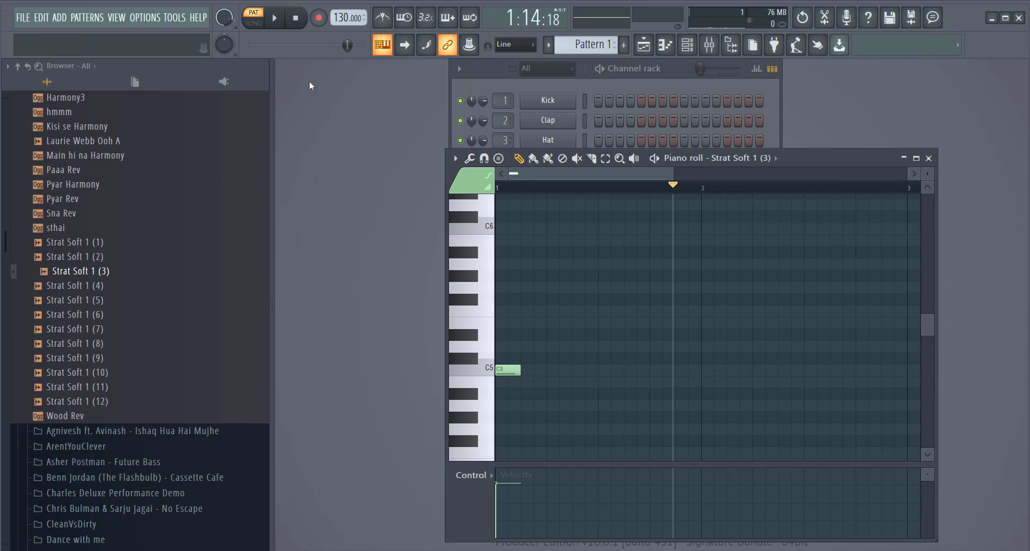
click(295, 19)
click(274, 19)
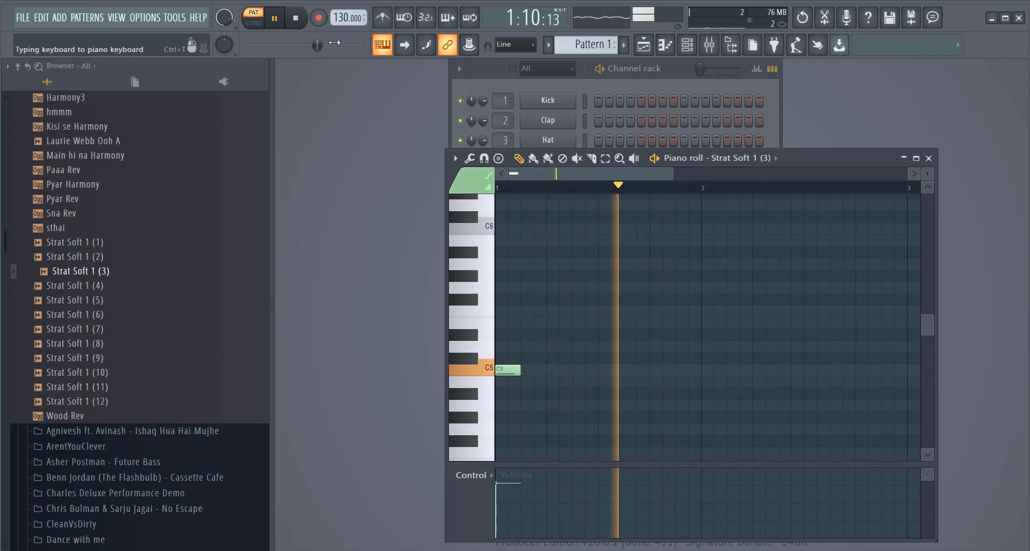
click(274, 24)
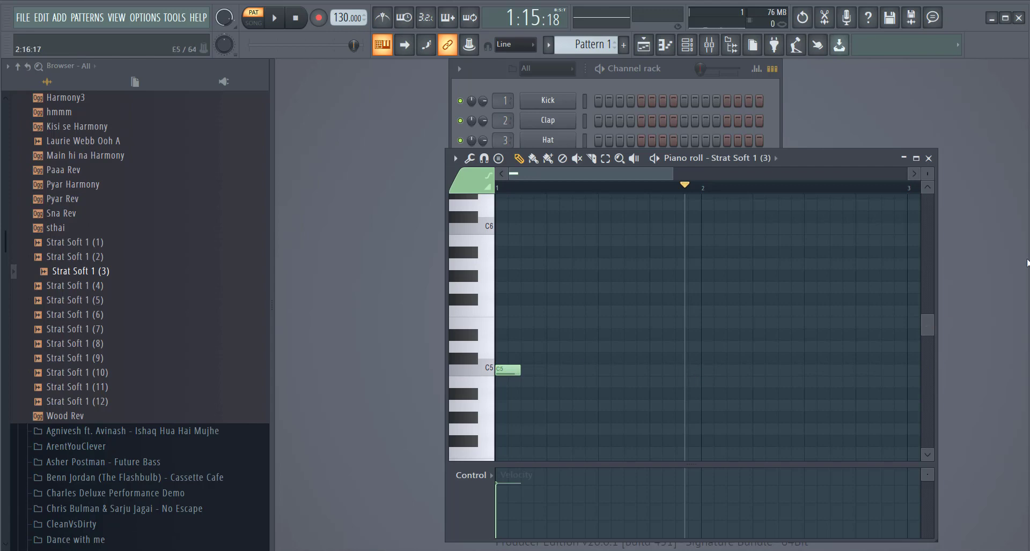
Step: Replace the C5 note with a C9 note at the start of bar 1, play the pattern and stop it
drag(923, 323, 922, 242)
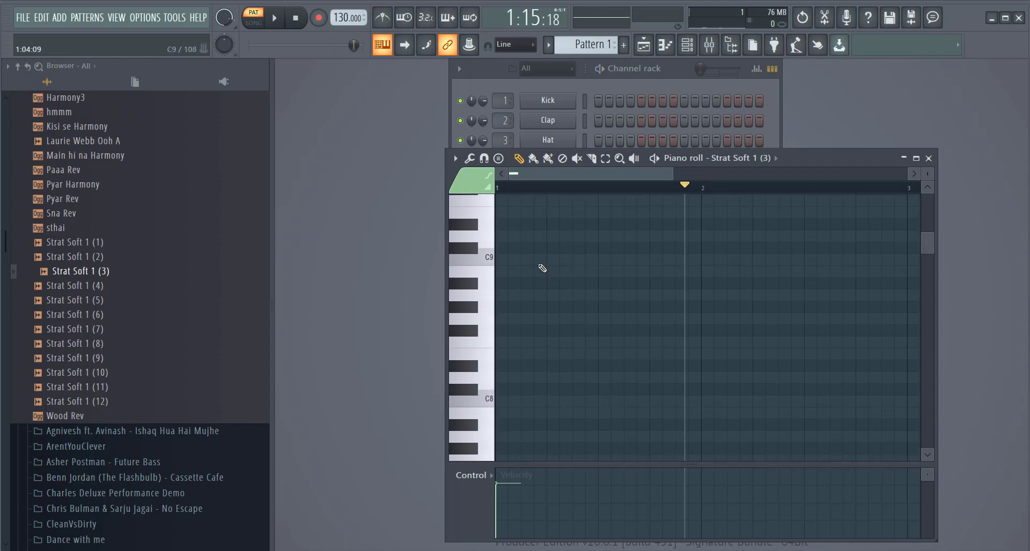
click(500, 261)
scroll(569, 362, down, 10)
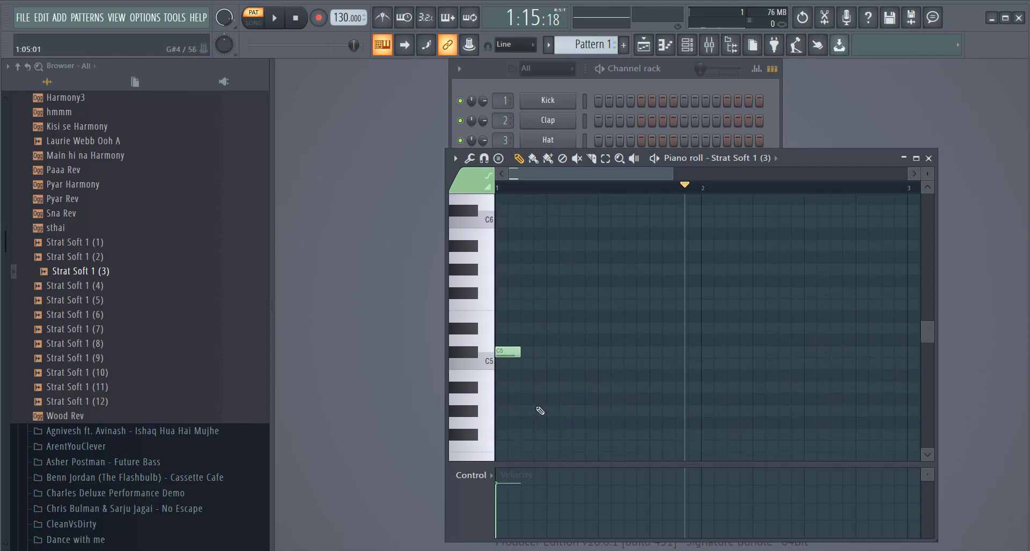
right_click(507, 329)
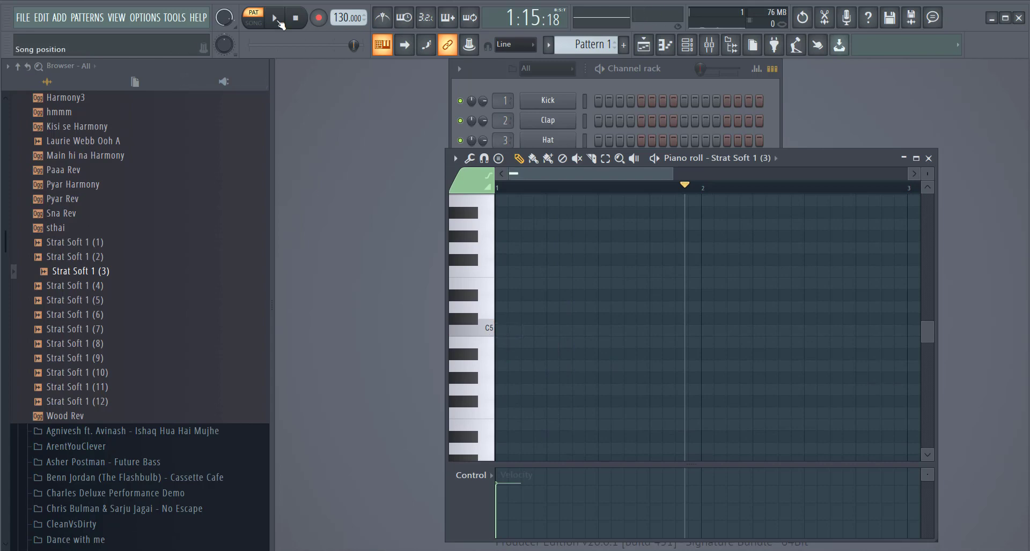
click(275, 18)
scroll(670, 364, up, 8)
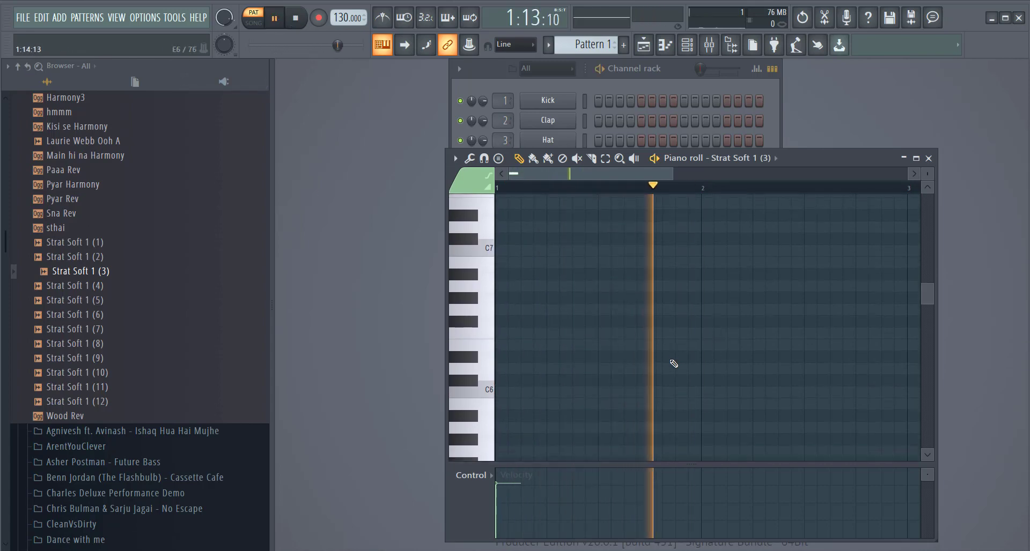
scroll(606, 397, up, 3)
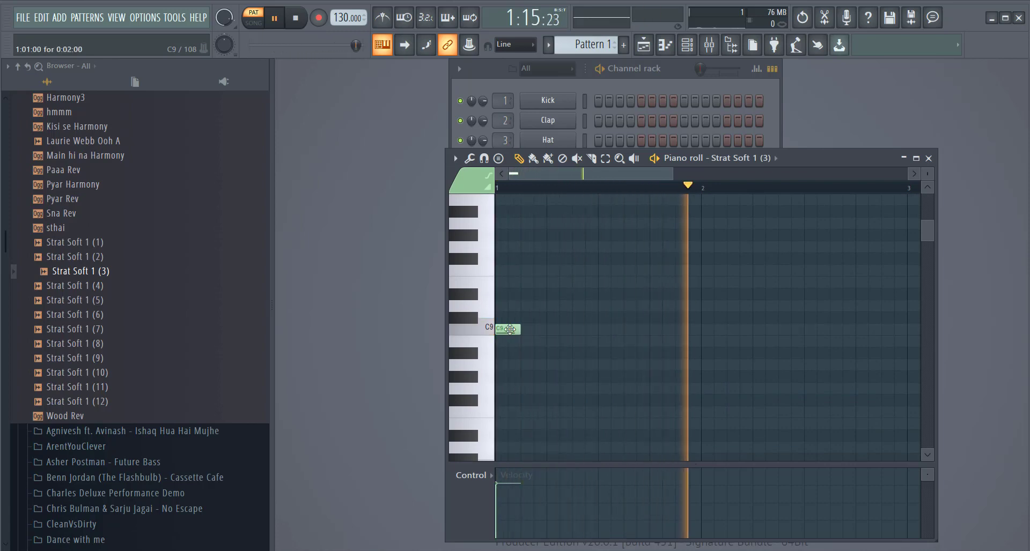
click(294, 18)
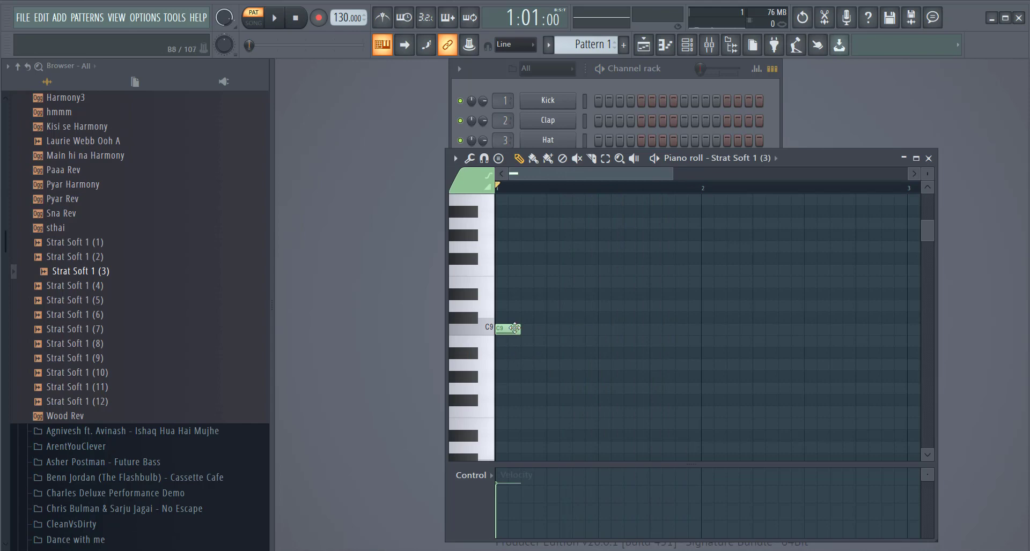
Step: Delete the C9 note, draw a C5 note at the start of bar 1 and play the pattern
scroll(518, 332, down, 2)
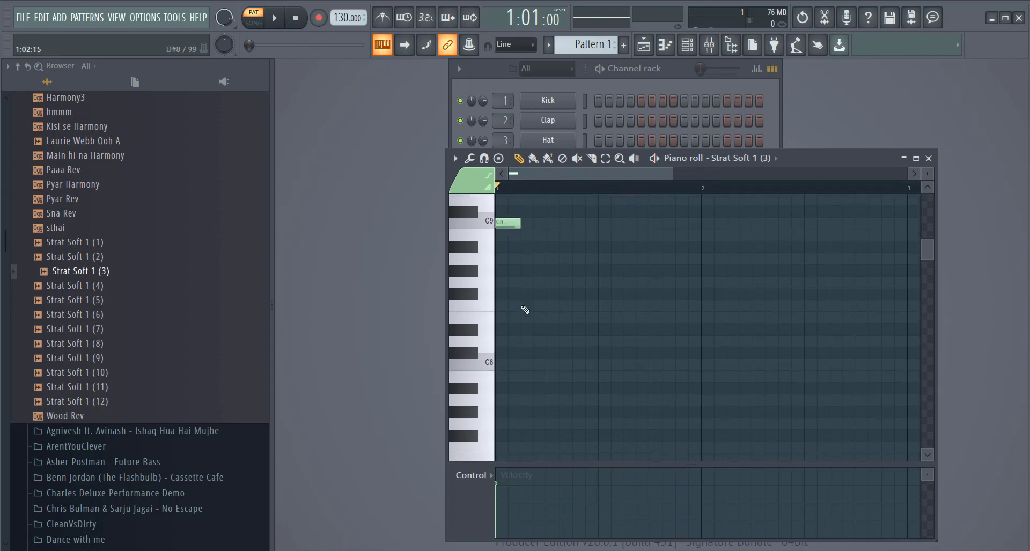
scroll(546, 433, down, 6)
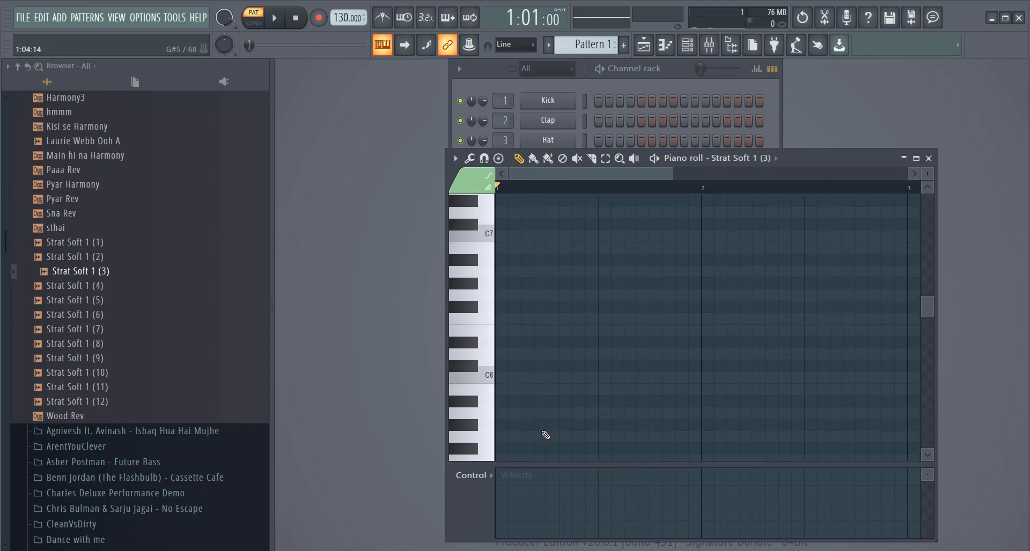
scroll(546, 435, down, 3)
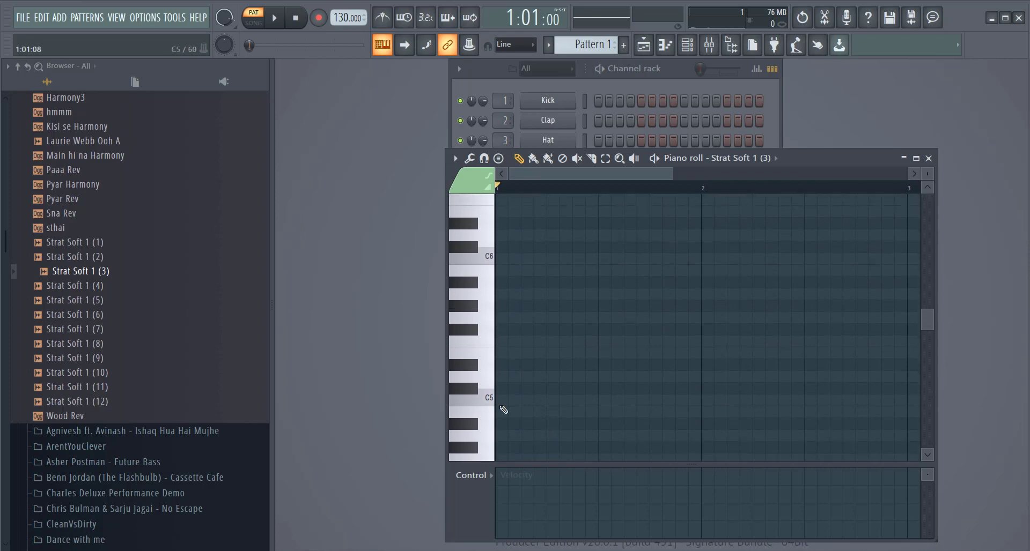
click(504, 401)
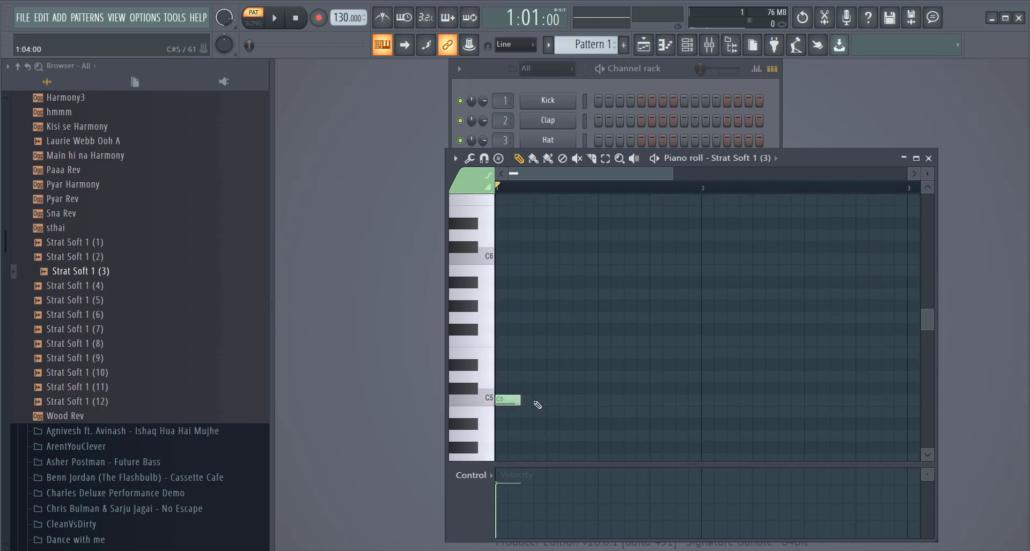
click(274, 18)
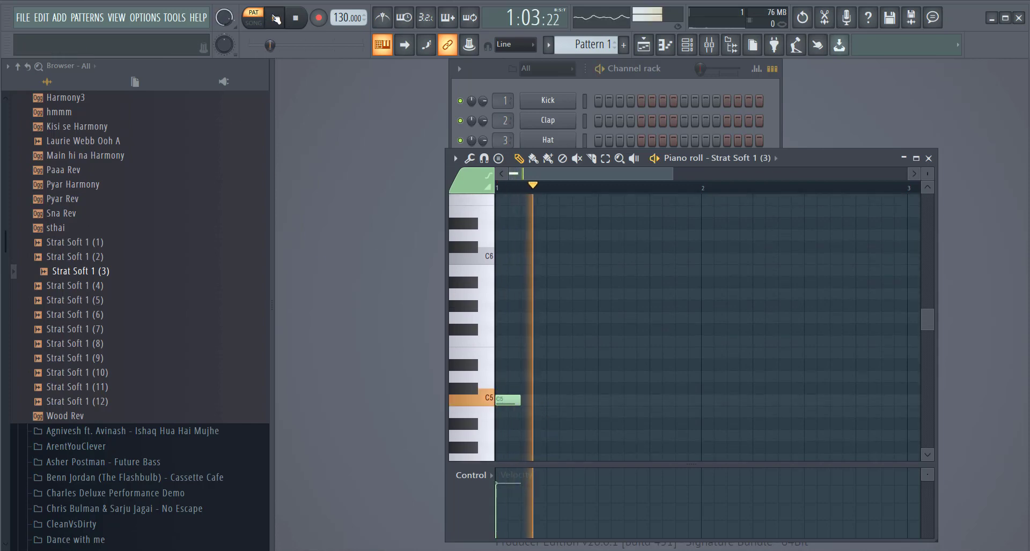
Step: Raise the C5 note to C6 during playback, pause the pattern and close the piano roll
drag(508, 400, 499, 260)
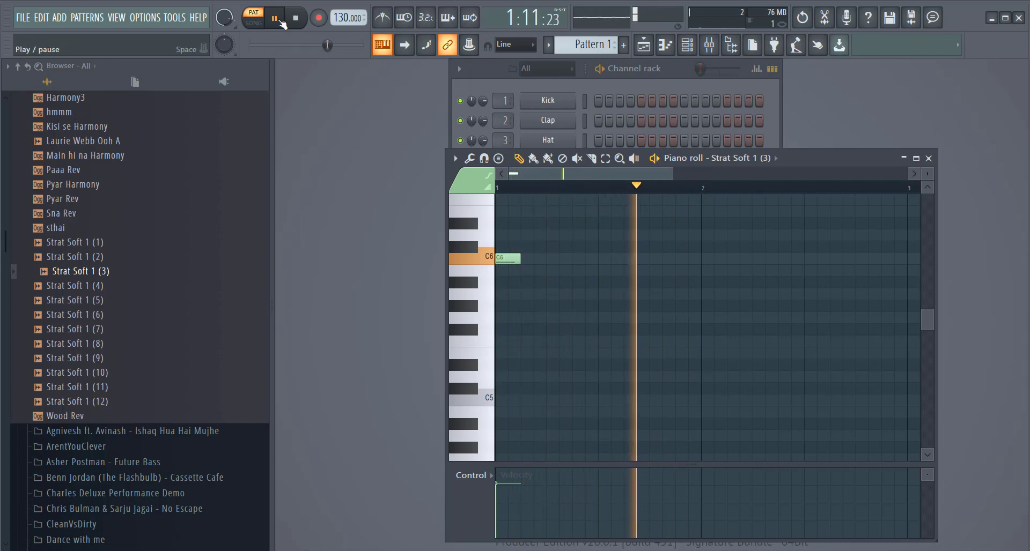
click(274, 19)
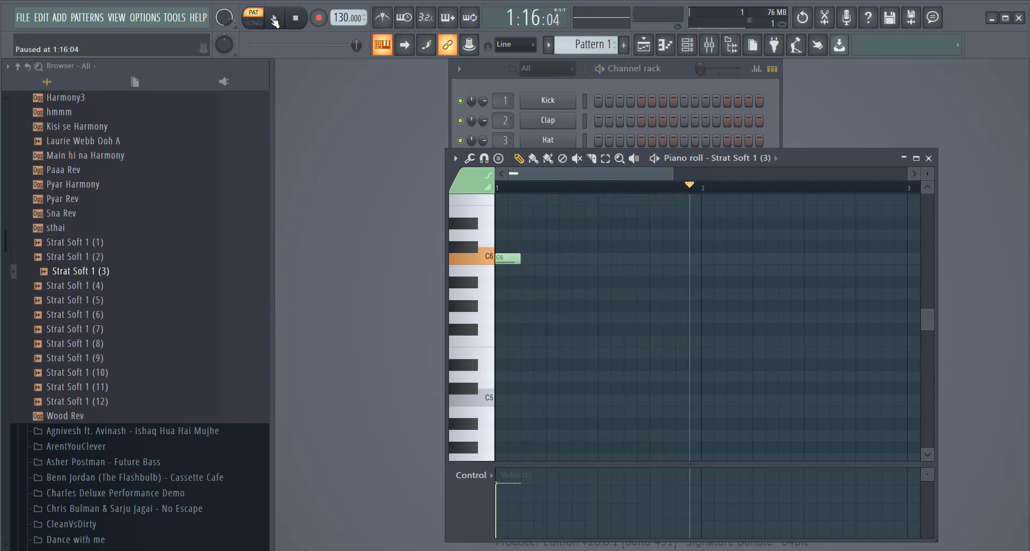
click(928, 159)
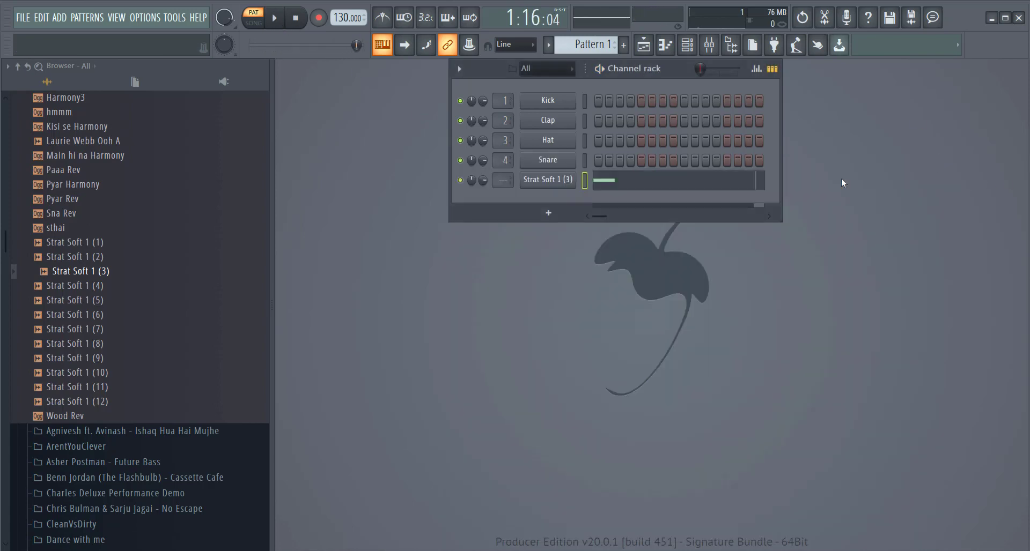
Step: Preview Strat Soft 1 (4) and (5), plus Iqrar Harmony2, Pianolow and Alaap from the Ishaq Hua Hai Mujhe folder
click(71, 288)
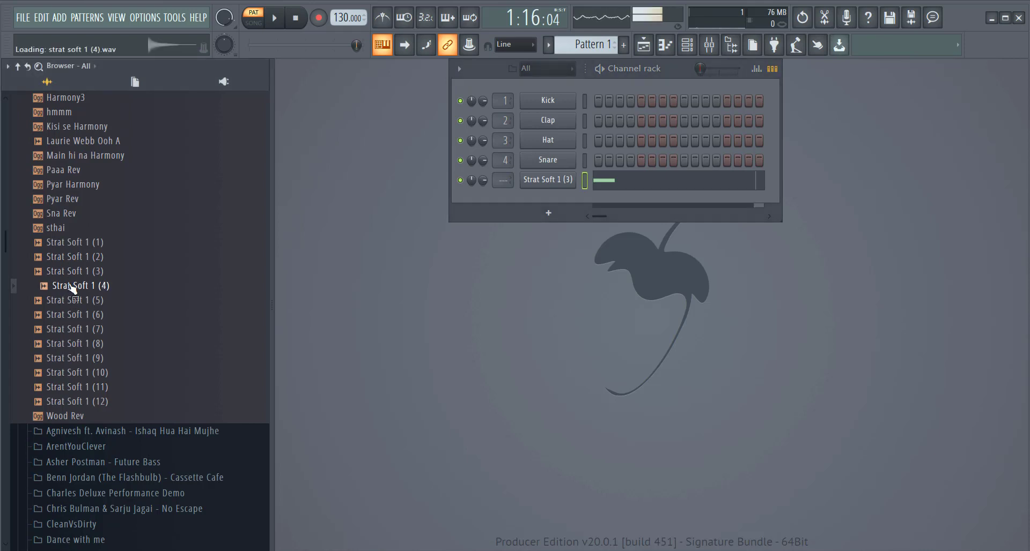
click(96, 302)
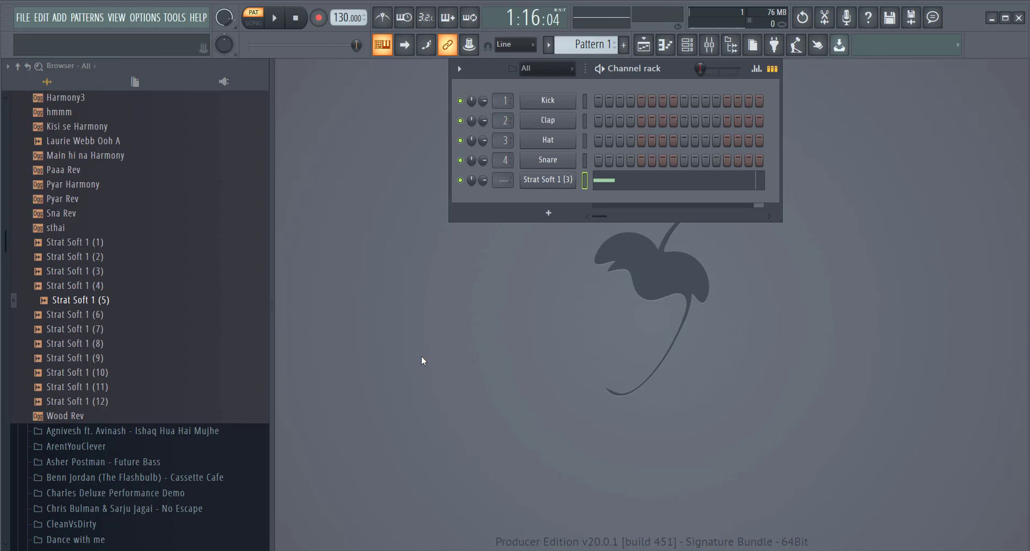
click(102, 432)
click(75, 255)
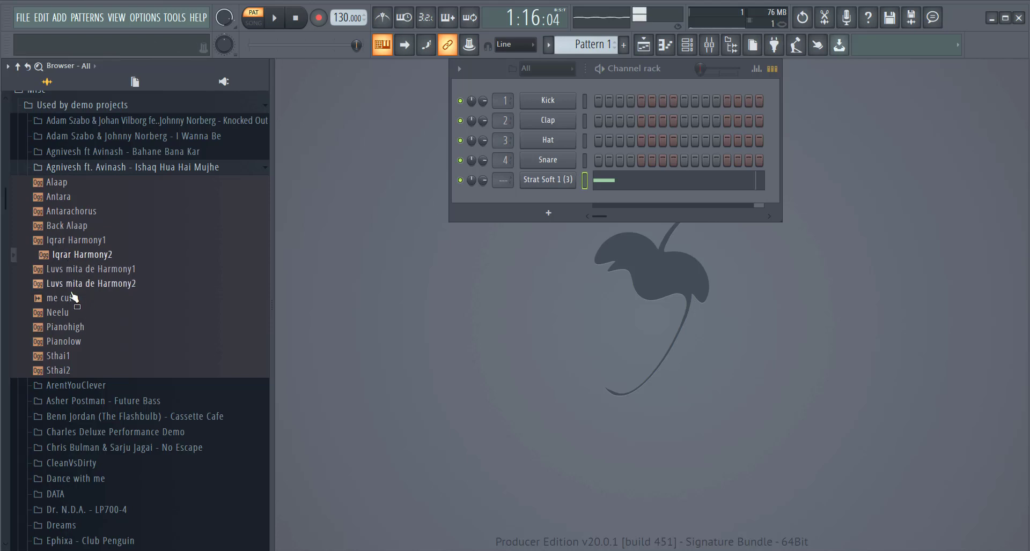
click(64, 342)
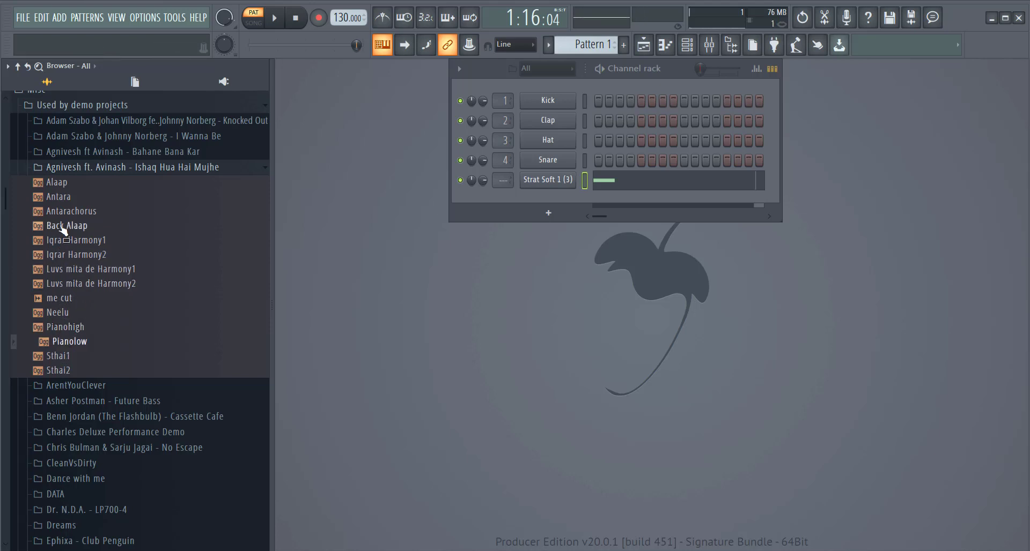
click(57, 183)
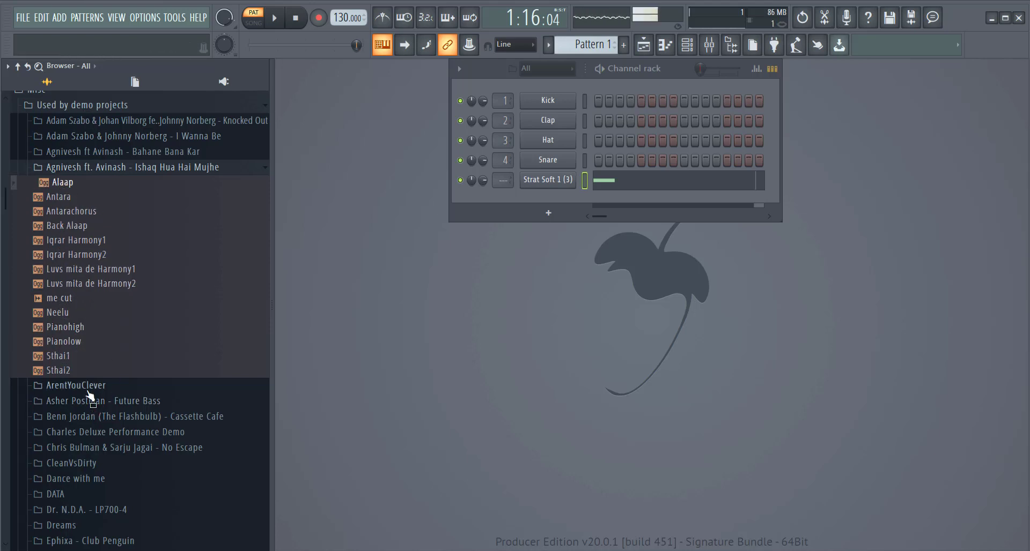
Step: Expand the ArentYouClever folder and preview the samples AYC_G02, AYC_G06 and AYC_G04
click(87, 391)
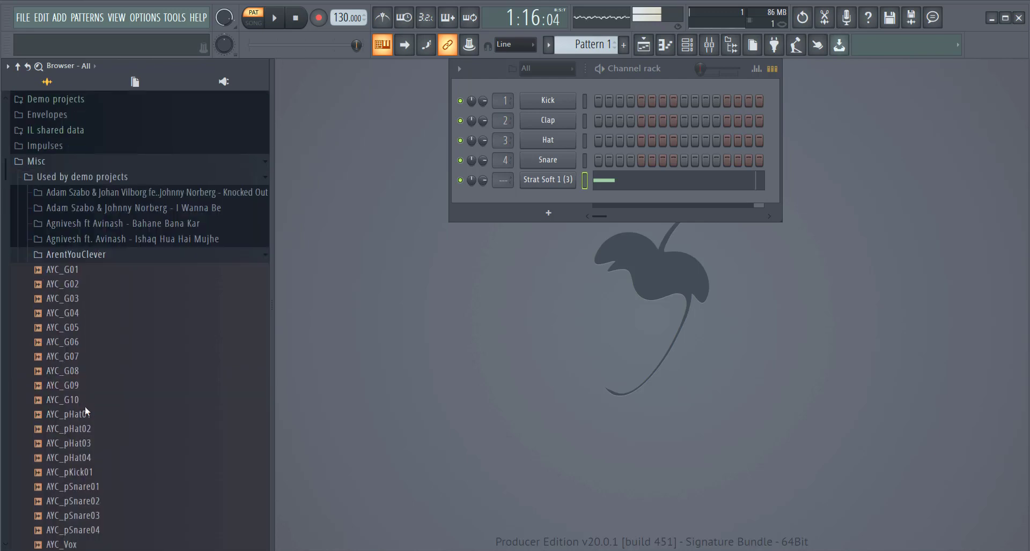
click(59, 285)
click(65, 342)
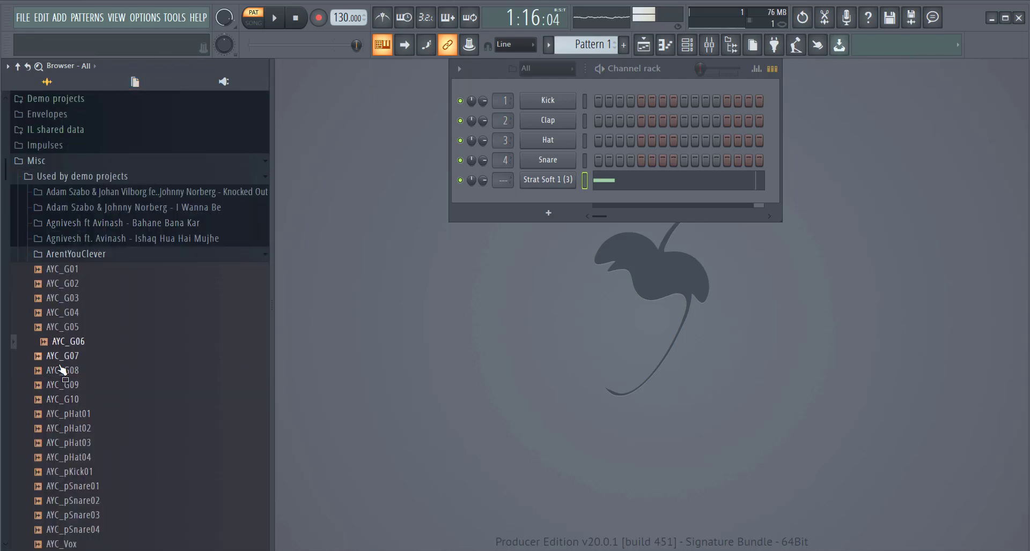
click(64, 313)
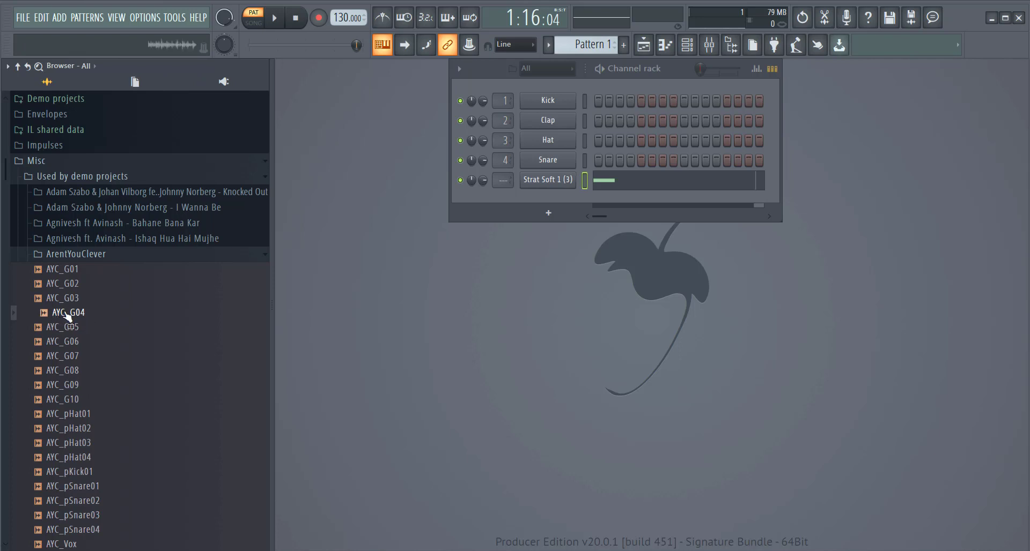
Step: Add AYC_G04 to the channel rack as a new channel, draw a C6 note in its piano roll and play the pattern
drag(67, 316, 534, 196)
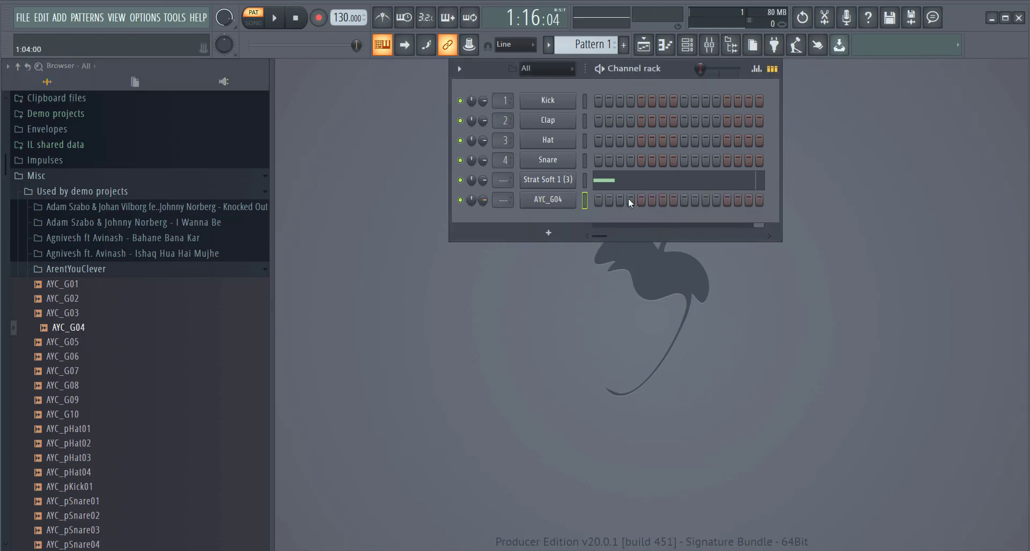
right_click(565, 206)
click(605, 200)
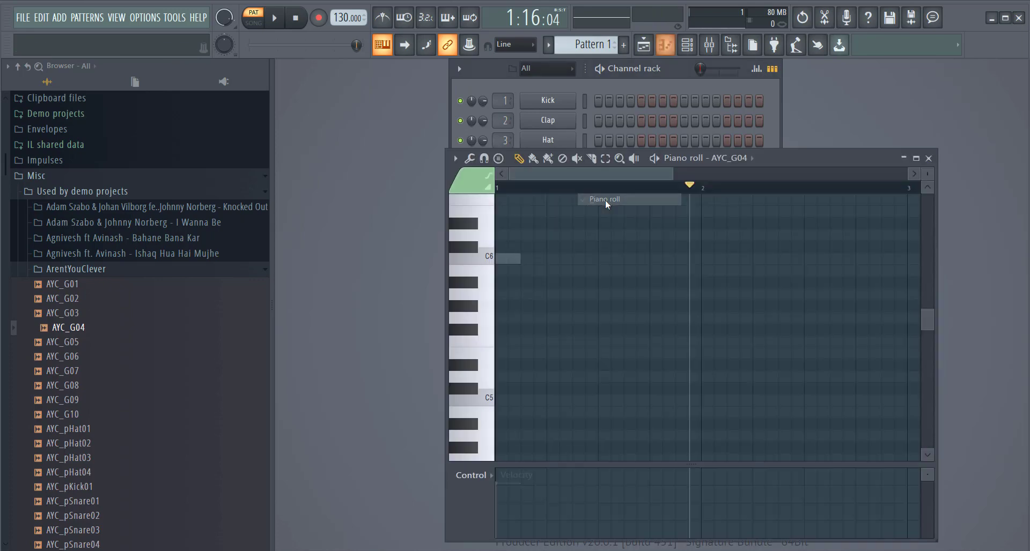
click(502, 259)
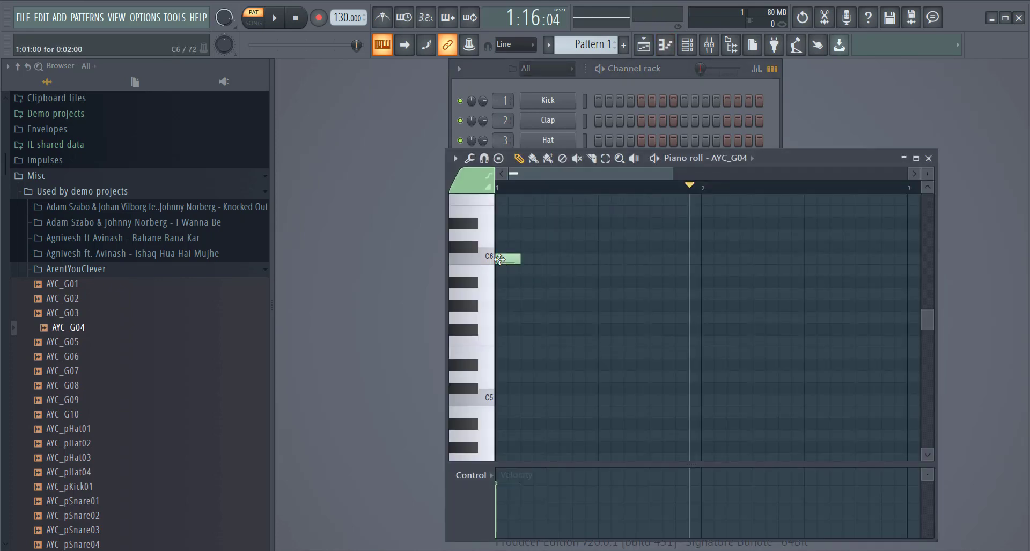
click(274, 19)
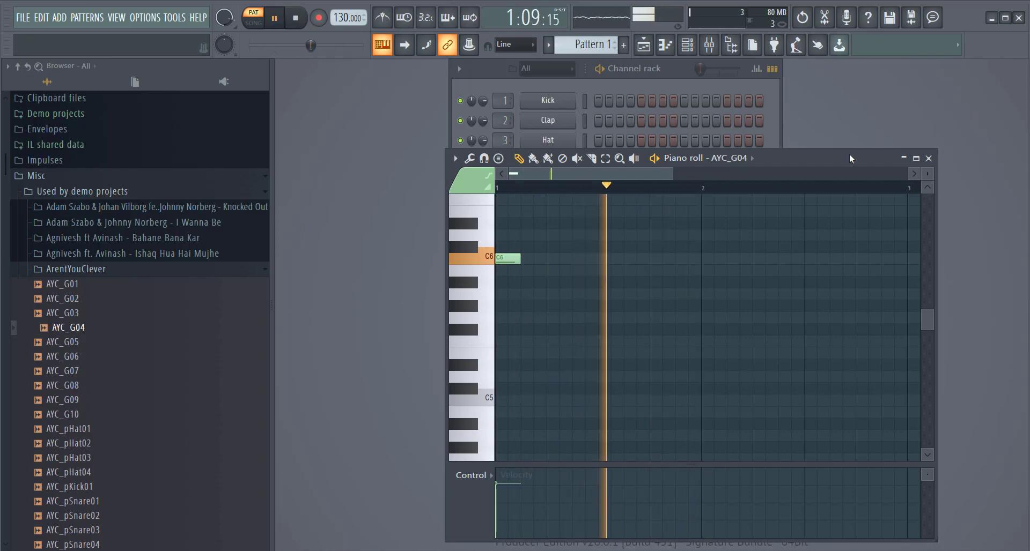
Step: Move the piano roll clear of the channel rack, stop playback and delete the Strat Soft 1 (3) channel
drag(849, 154, 887, 328)
click(295, 18)
right_click(547, 181)
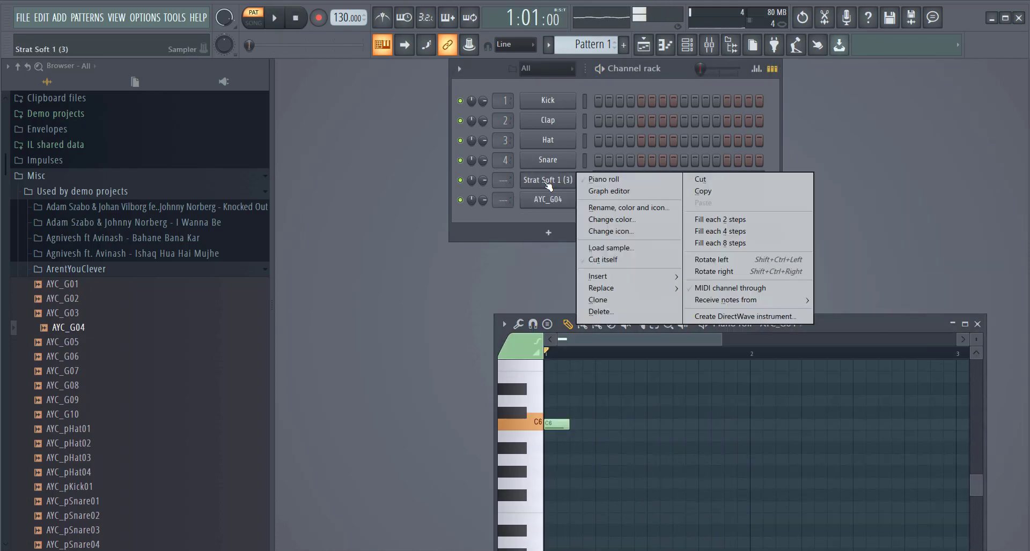
click(619, 311)
click(581, 317)
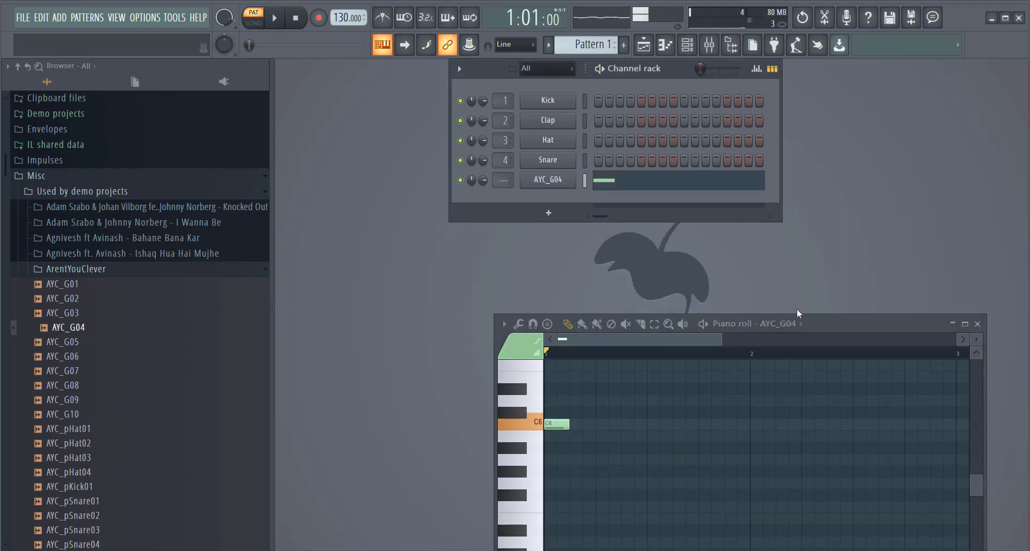
Step: Lengthen the AYC_G04 channel's C6 note to one bar, extend it to the start of bar 4, and play the pattern after each change
drag(797, 323, 729, 183)
drag(499, 283, 681, 283)
key(space)
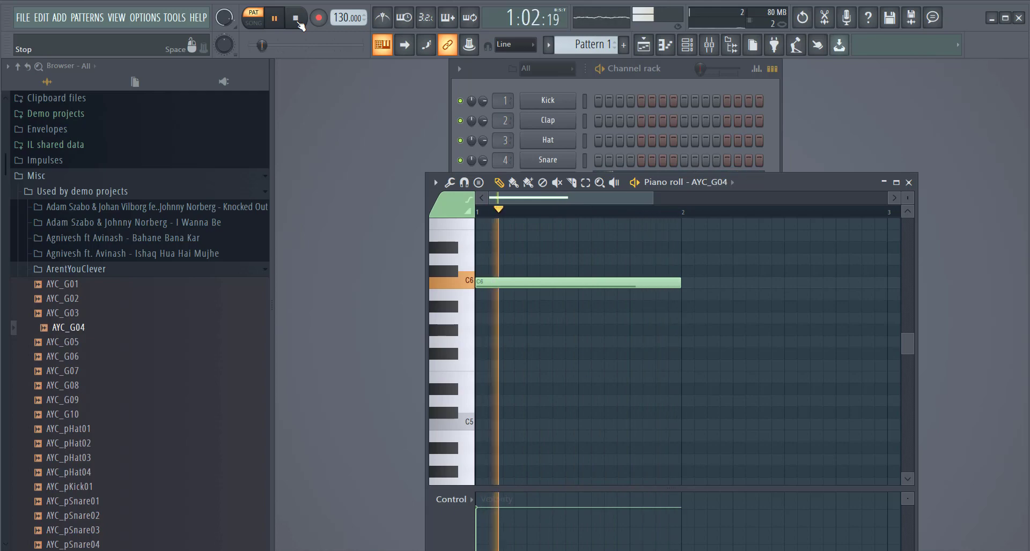
click(297, 21)
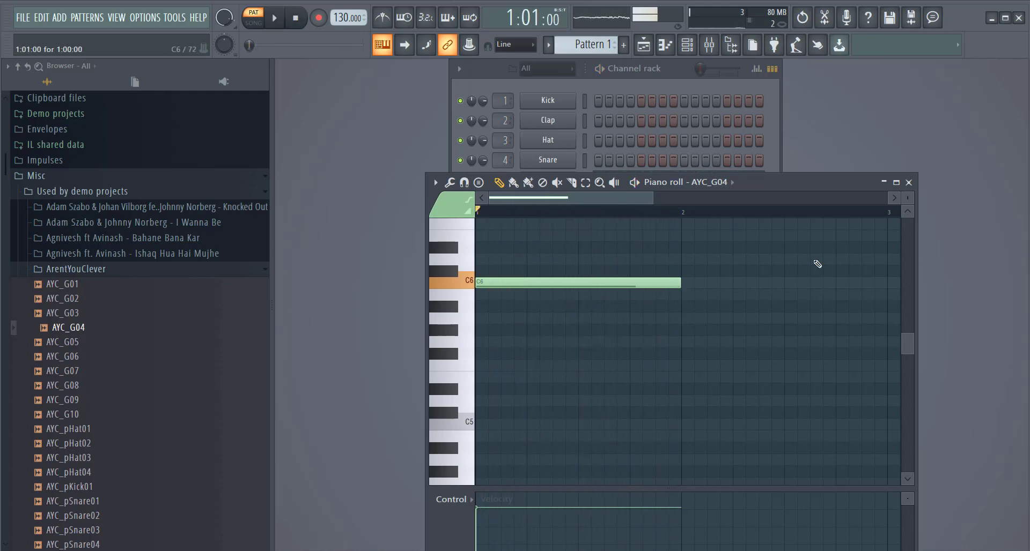
drag(680, 285, 745, 291)
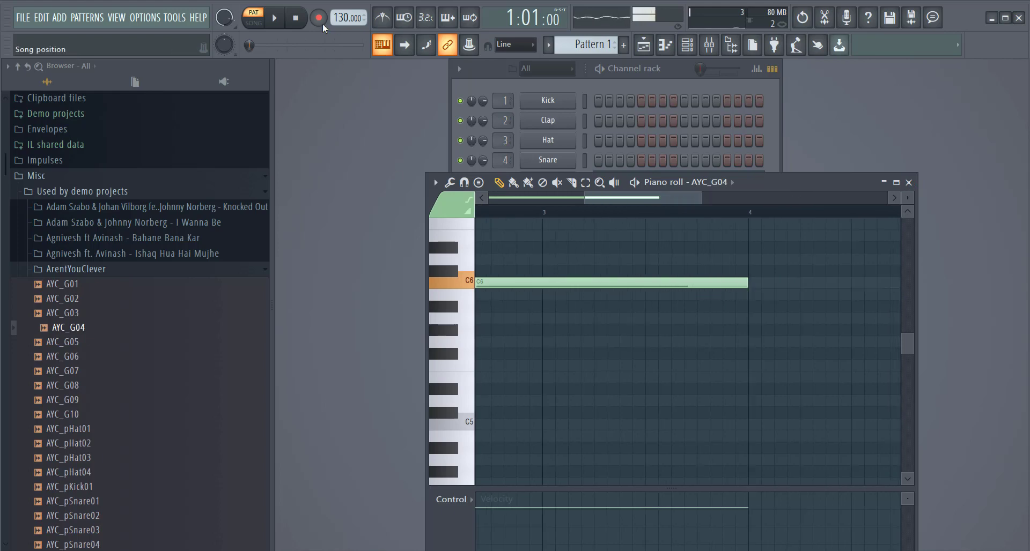
click(274, 18)
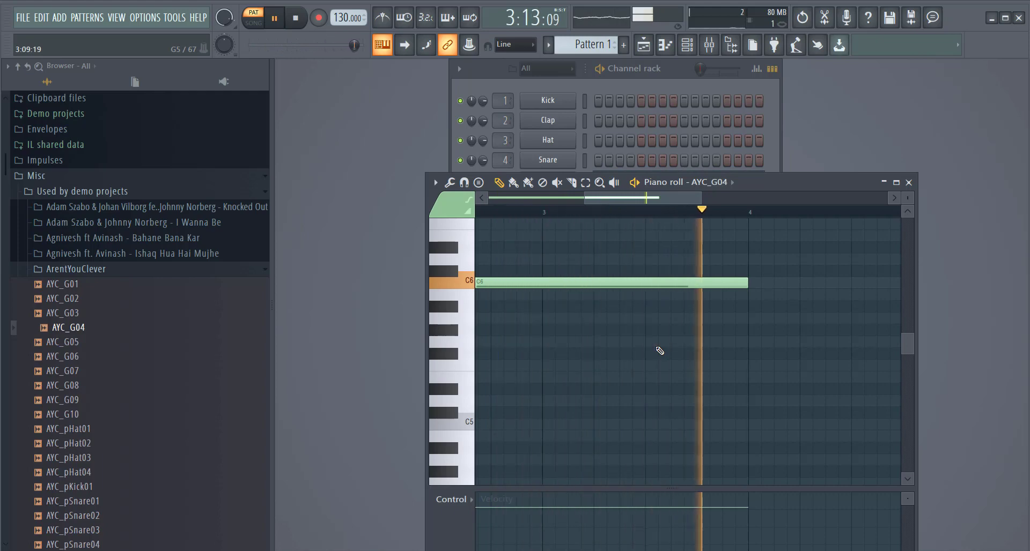
Step: Extend the AYC_G04 channel's C6 note to the start of bar 5 and on to a length of 4:12:00, and play the pattern
drag(746, 282, 697, 283)
click(296, 20)
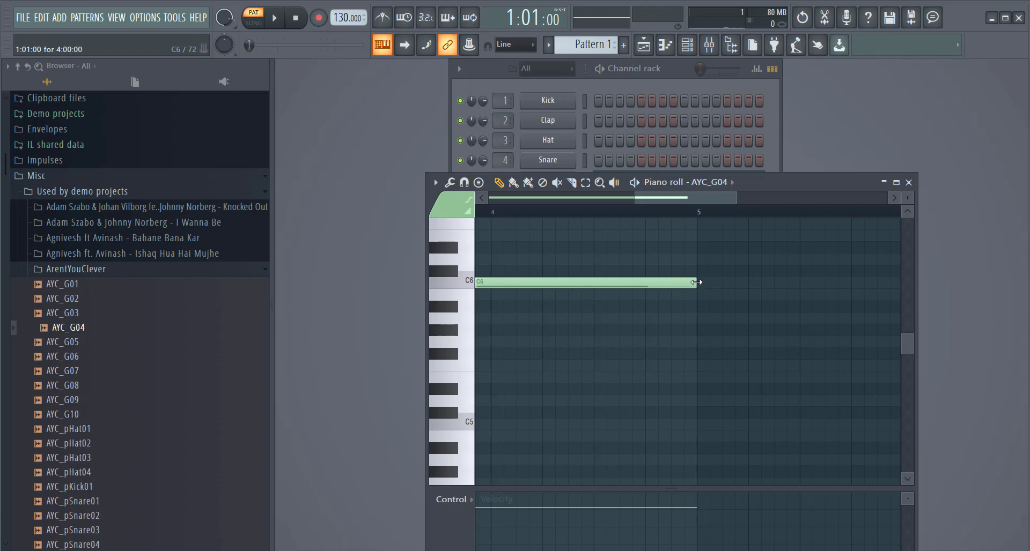
drag(696, 282, 837, 281)
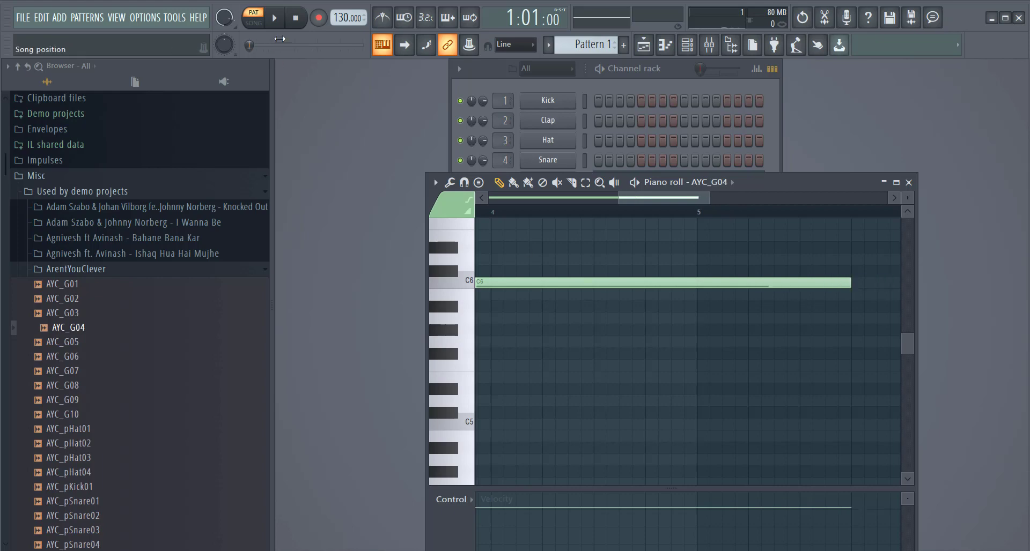
click(275, 19)
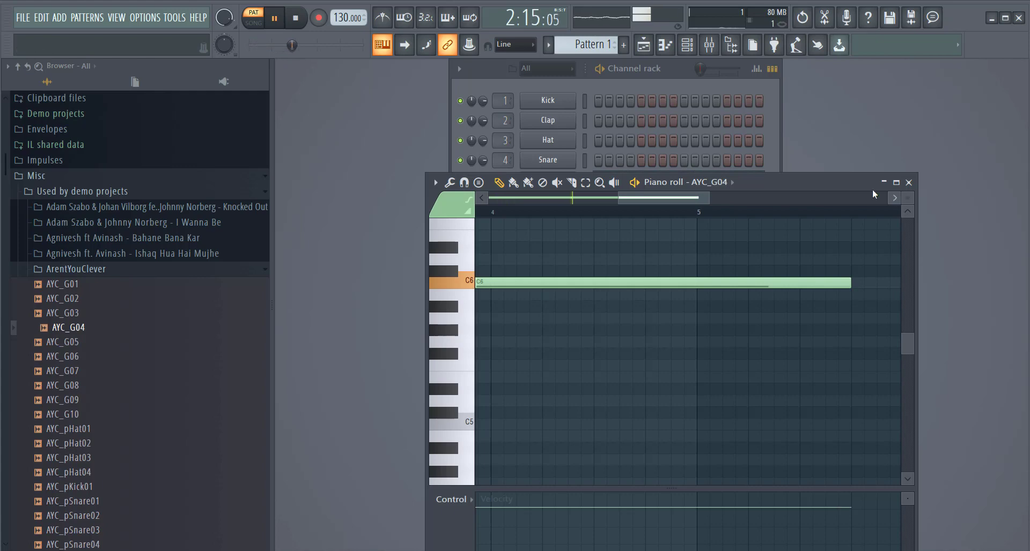
Step: Move the piano roll clear of the AYC_G04 channel, stop playback, and replay the pattern briefly with the lengthened C6 note
drag(872, 189, 831, 217)
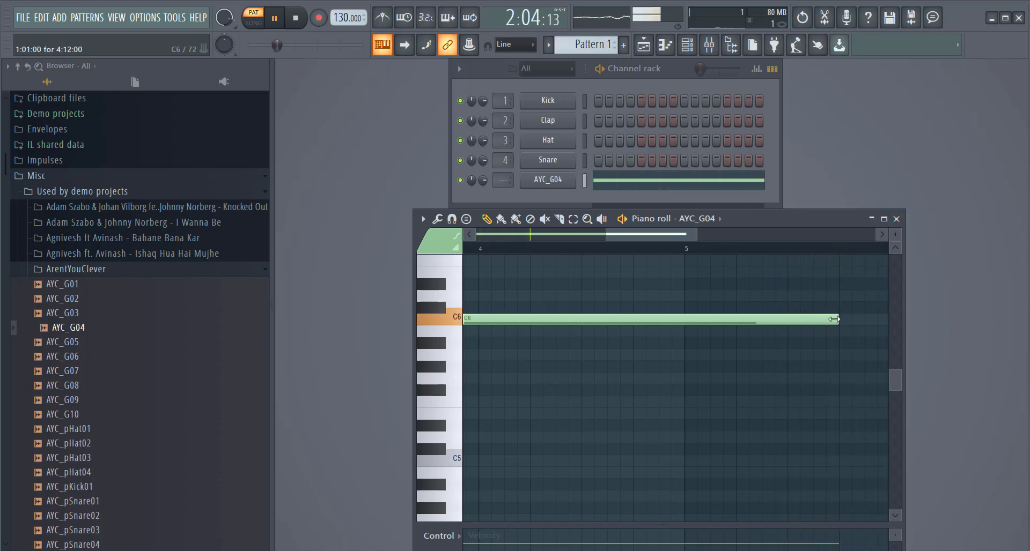
key(space)
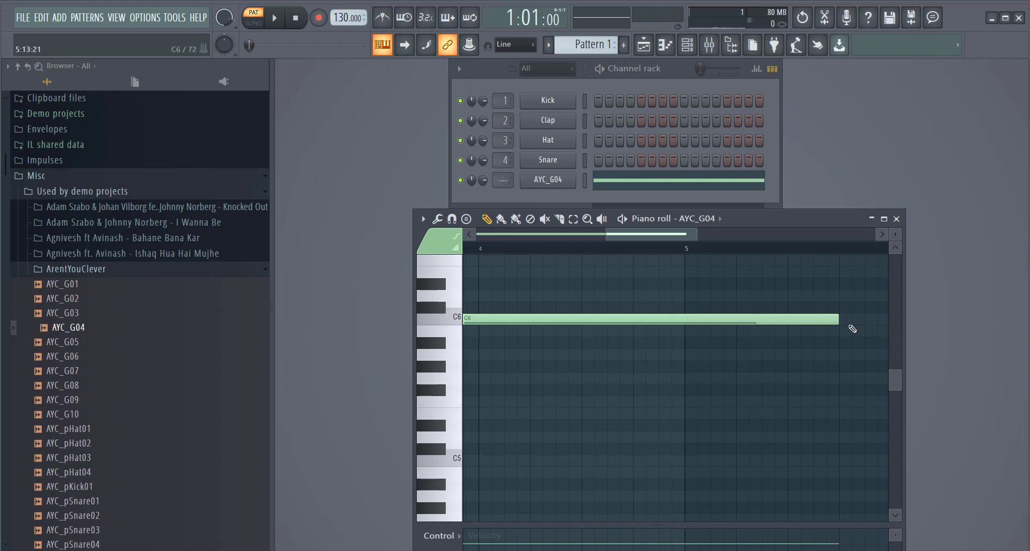
drag(804, 320, 844, 319)
drag(852, 318, 829, 325)
click(274, 29)
click(294, 28)
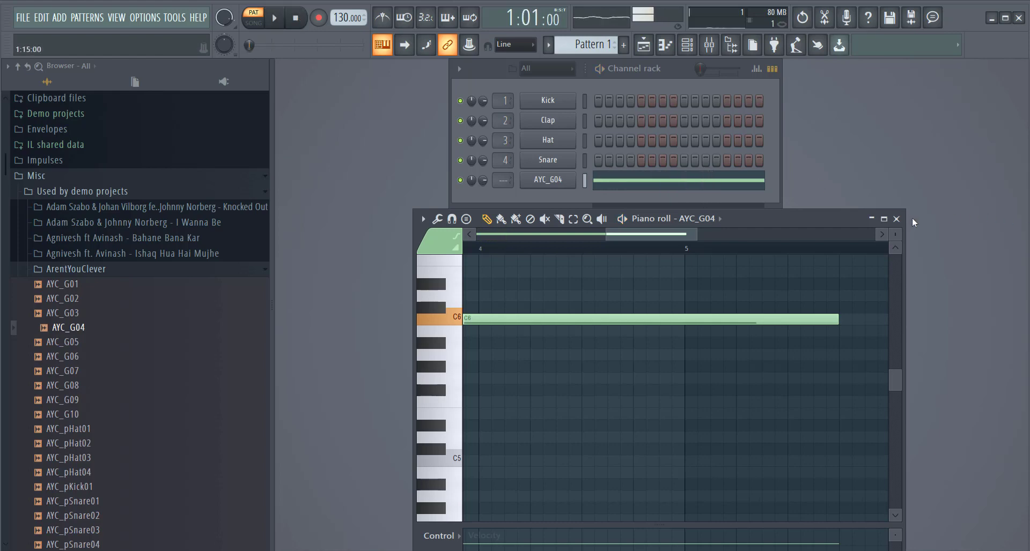
Step: Close the piano roll and delete the AYC_G04 channel from the channel rack
click(896, 218)
right_click(548, 179)
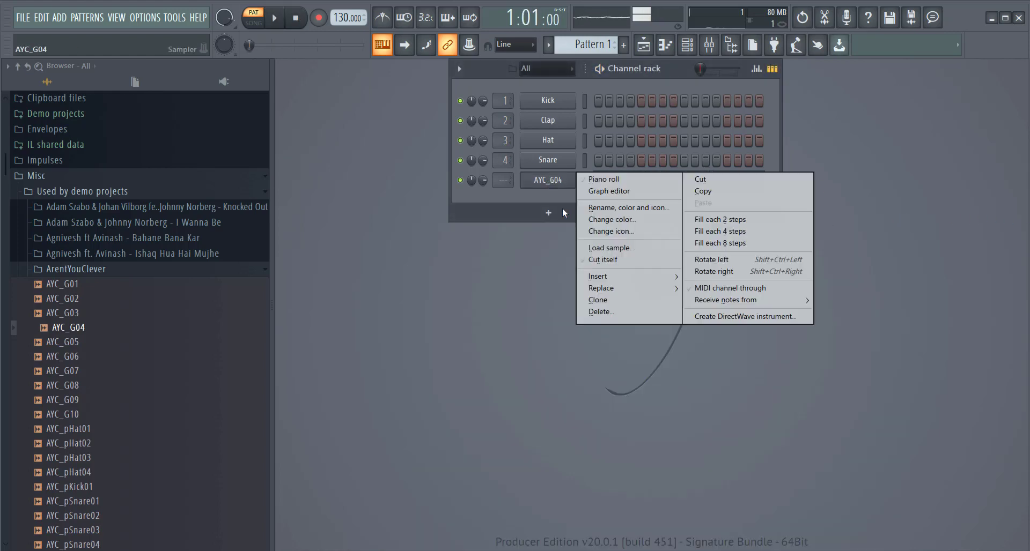
click(619, 312)
click(584, 315)
Step: Expand the Future Bass demo folder in the browser and preview the AP - Future Bass All Synths Reverse sample
scroll(95, 446, down, 9)
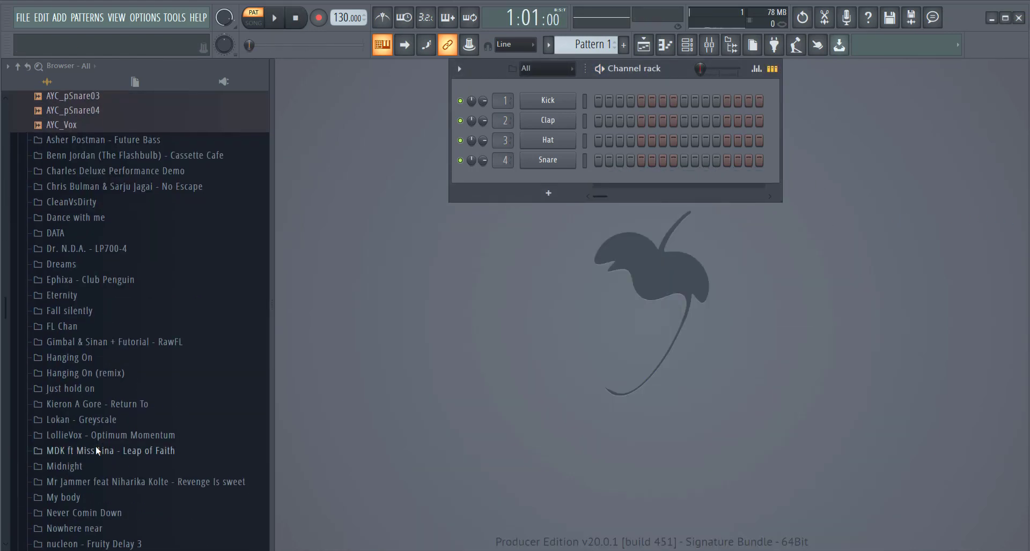
click(83, 141)
drag(81, 155, 84, 172)
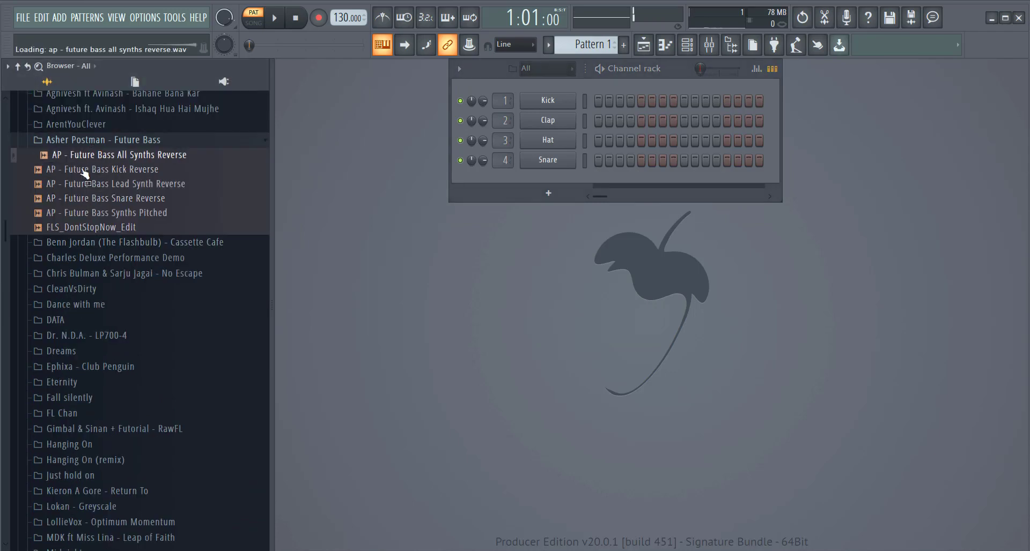
Step: Expand the Cassette Cafe folder and preview its FPC samples Tamb_707, ClHH_707, Clap_707, OHH_707 and Tom_707Low
click(80, 242)
click(73, 283)
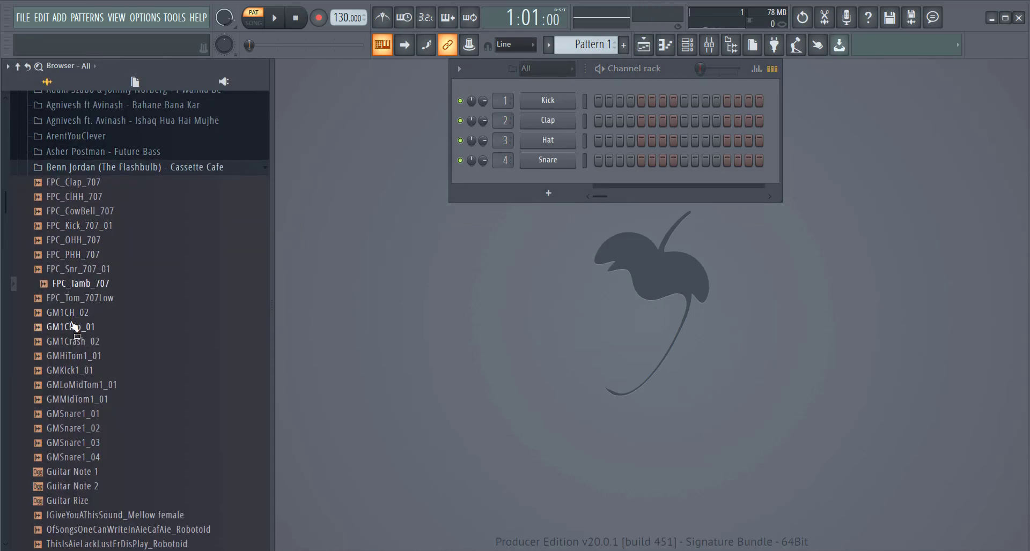
click(85, 199)
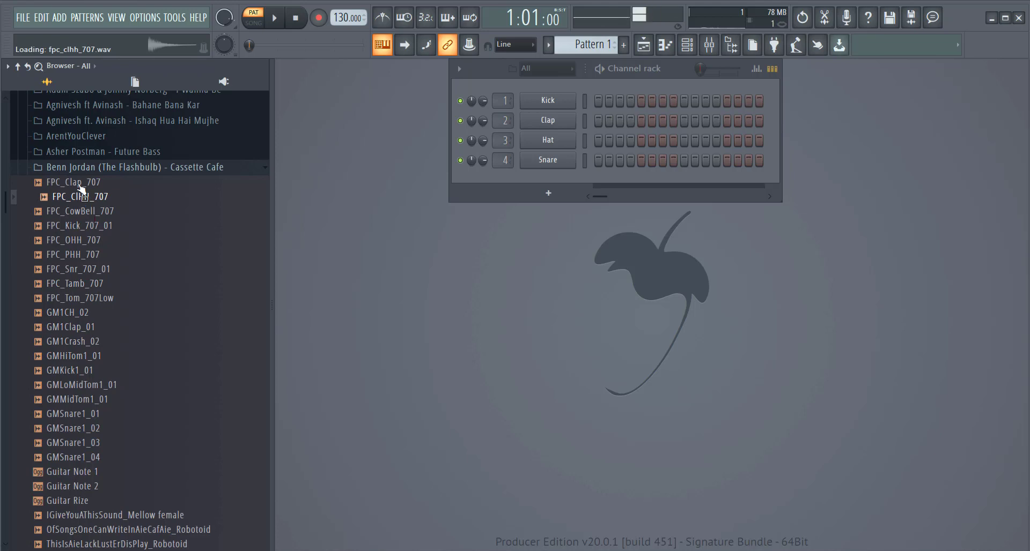
click(80, 183)
click(79, 240)
click(85, 298)
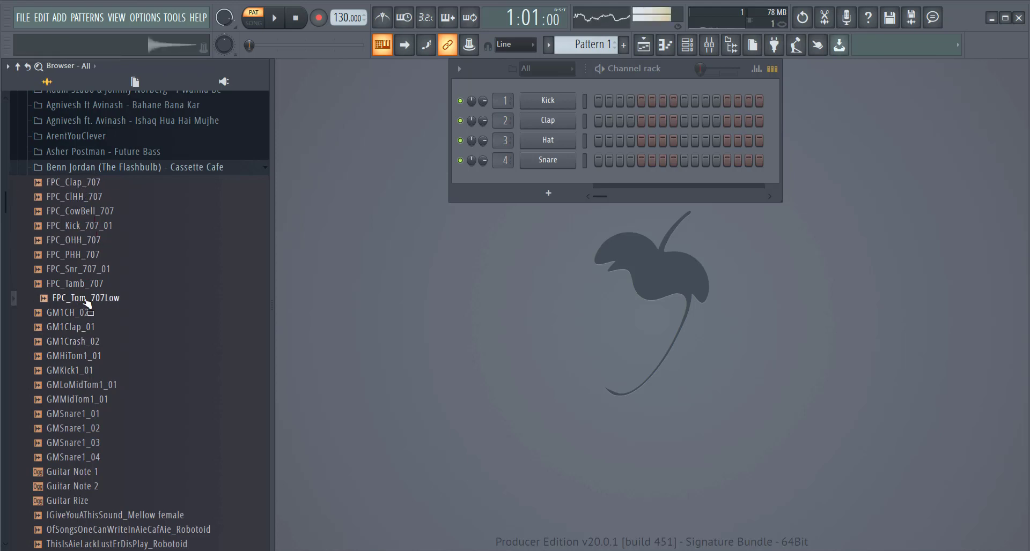
Step: Preview GM1Clap_01, GMLoMidTom1_01, GMSnare1_03, GMSnare1_04 and Guitar Note 2 in the Cassette Cafe folder
click(69, 326)
click(75, 384)
click(72, 442)
click(72, 457)
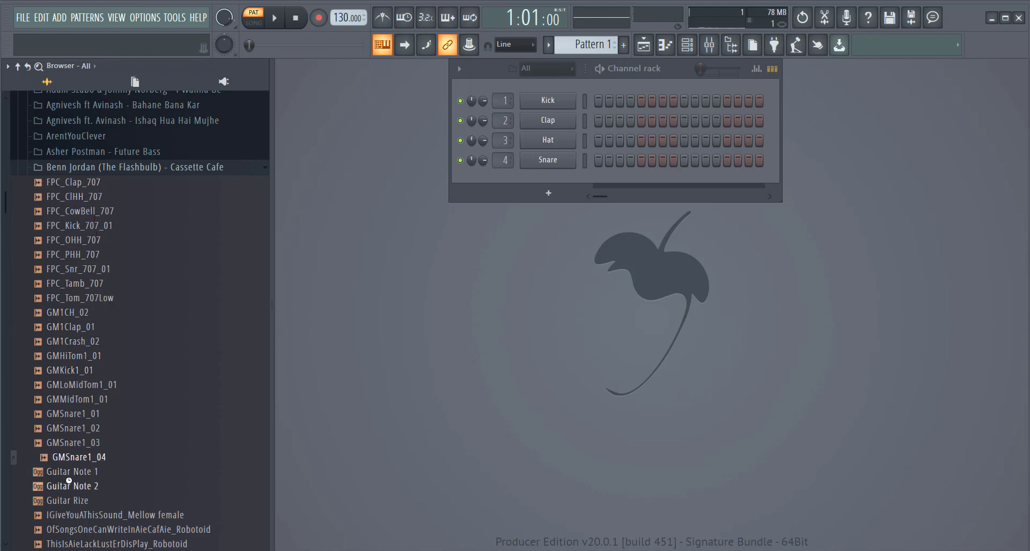
click(69, 481)
Step: Preview the Cassette Cafe vocal samples: IGiveYouAThisSound_Mellow female and the two Robotoid phrases
scroll(108, 499, down, 3)
click(102, 429)
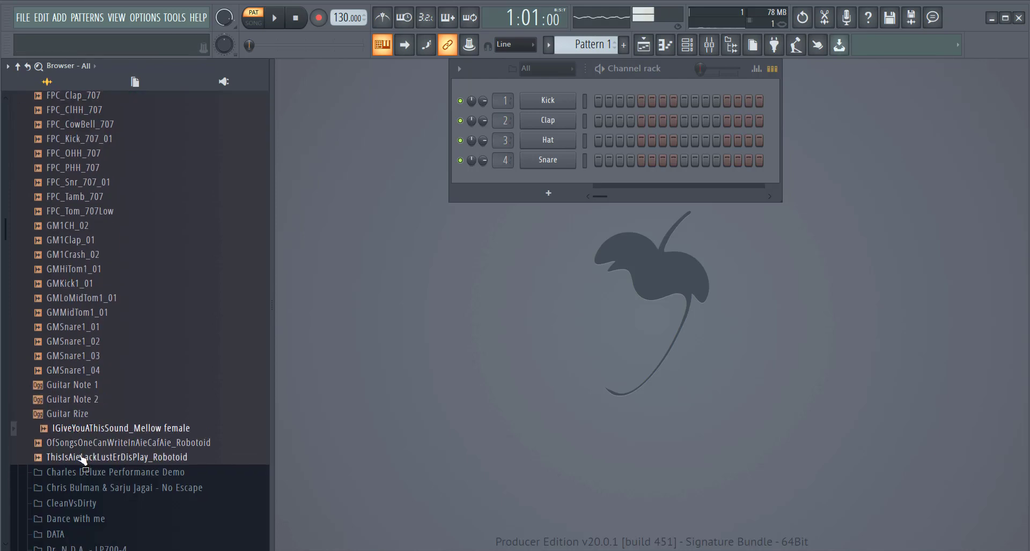
click(81, 459)
click(91, 447)
scroll(100, 261, up, 3)
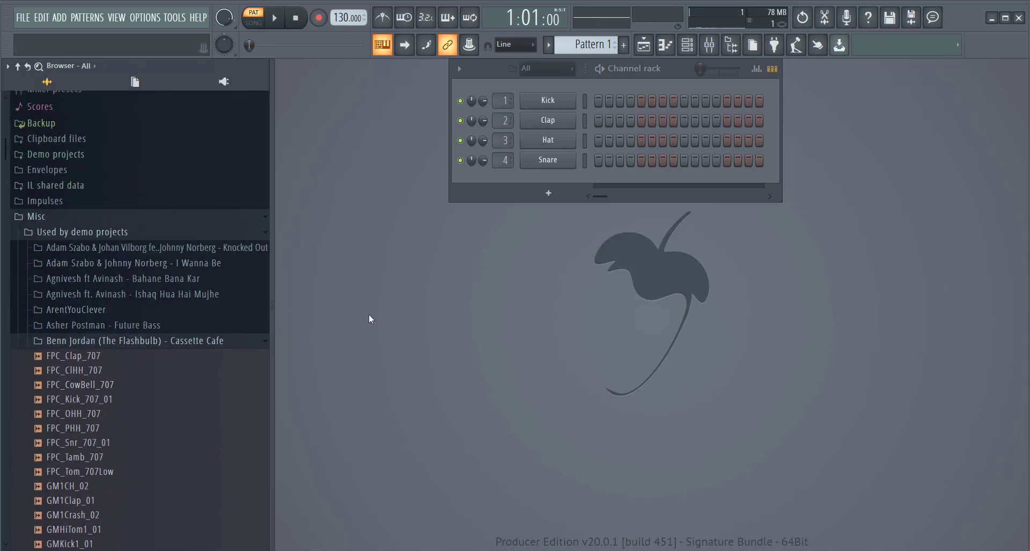
Step: Expand the Charles Deluxe Performance Demo folder and look over its samples and the demo folders that follow
scroll(161, 306, down, 15)
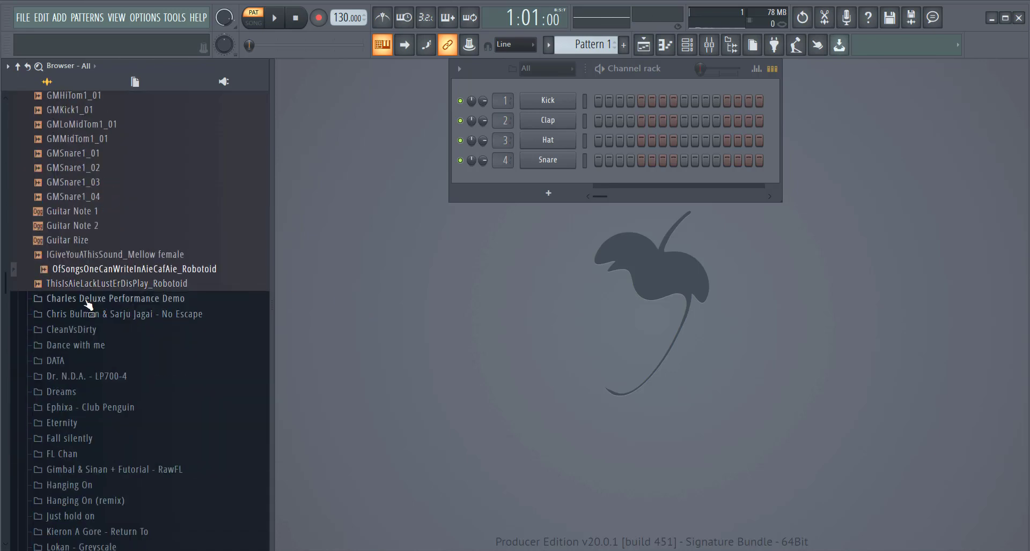
click(86, 299)
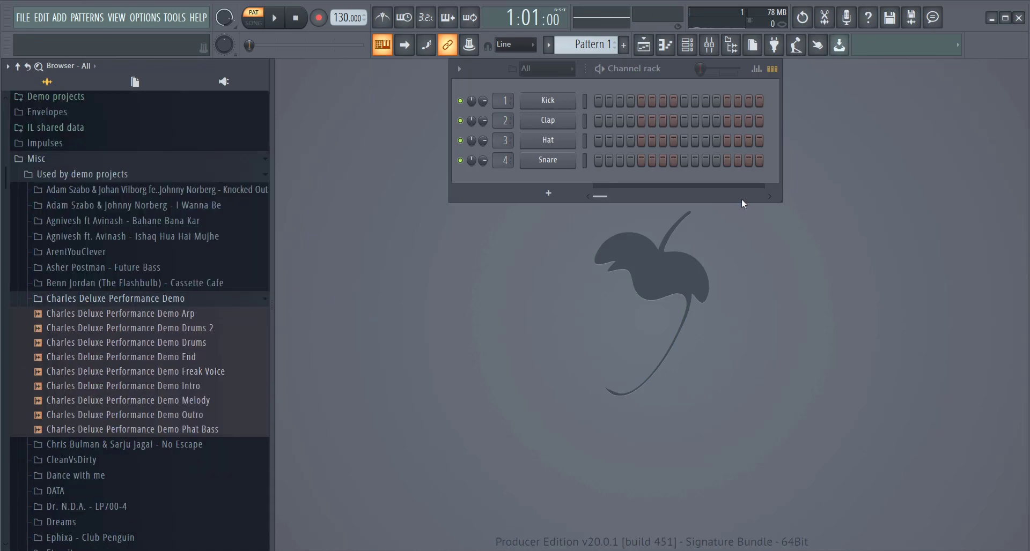
drag(105, 334, 509, 180)
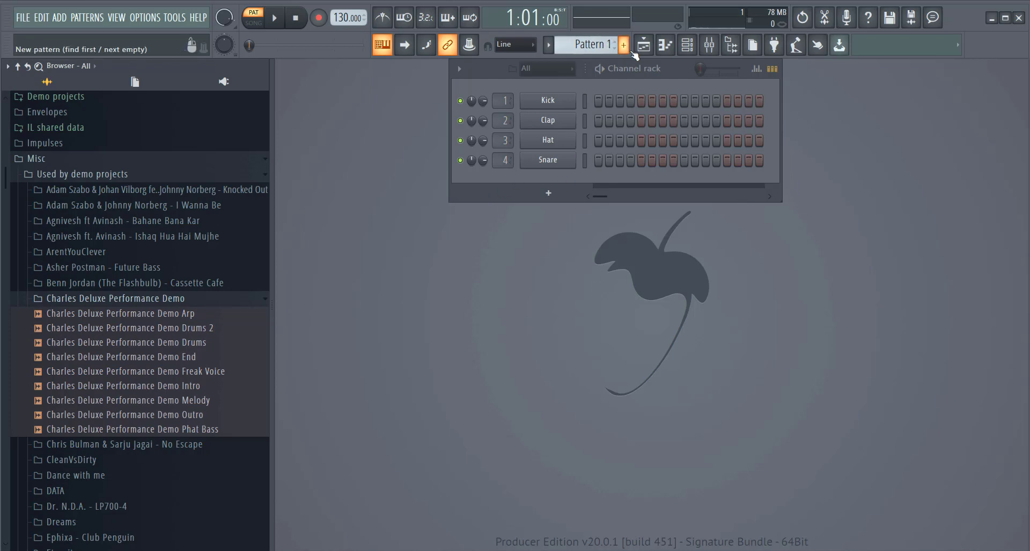
scroll(98, 474, down, 5)
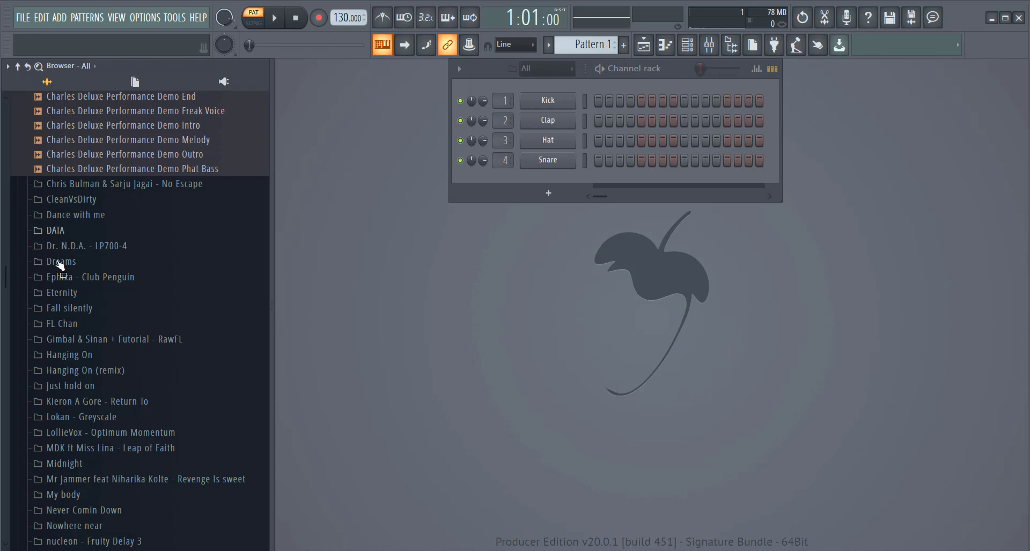
scroll(124, 280, up, 4)
scroll(107, 302, down, 2)
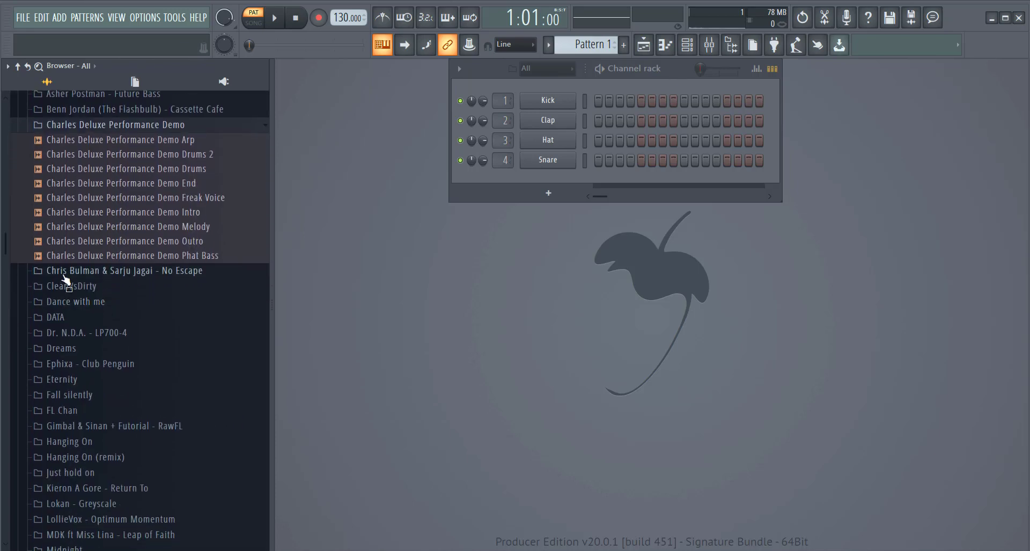
Step: Expand the No Escape demo folder, preview its Brass sample, and look through the remaining demo folders
click(64, 275)
scroll(64, 407, down, 3)
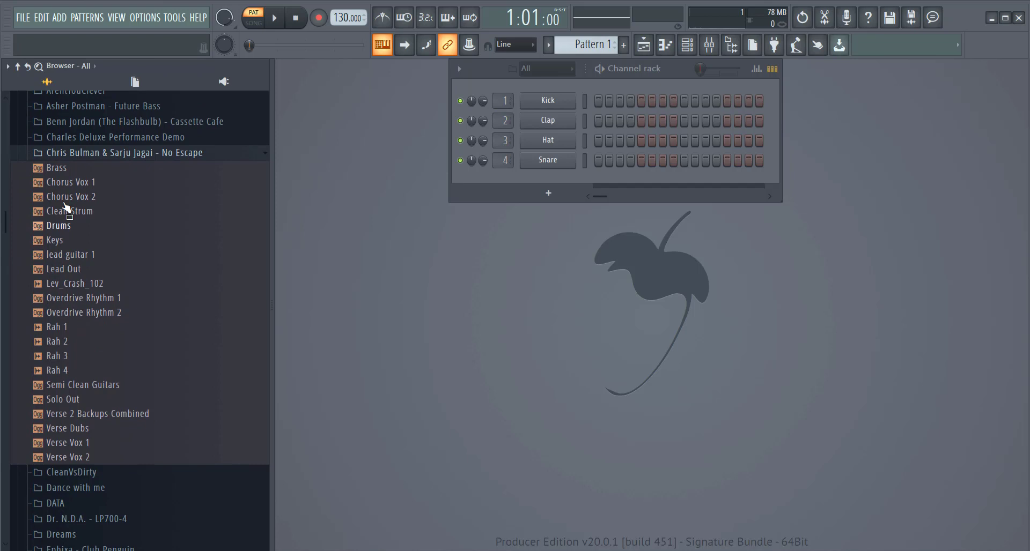
click(65, 169)
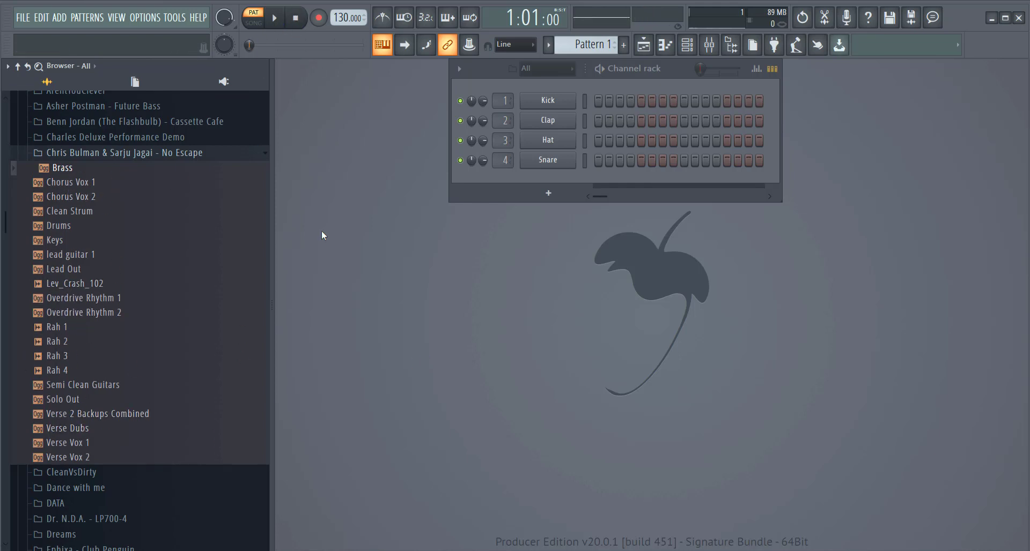
scroll(146, 402, down, 4)
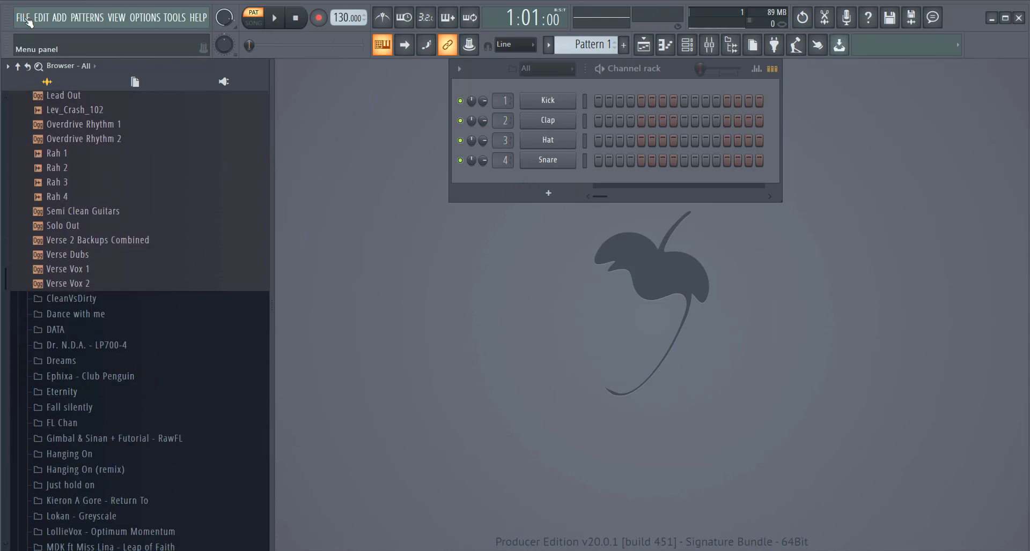
scroll(75, 375, down, 4)
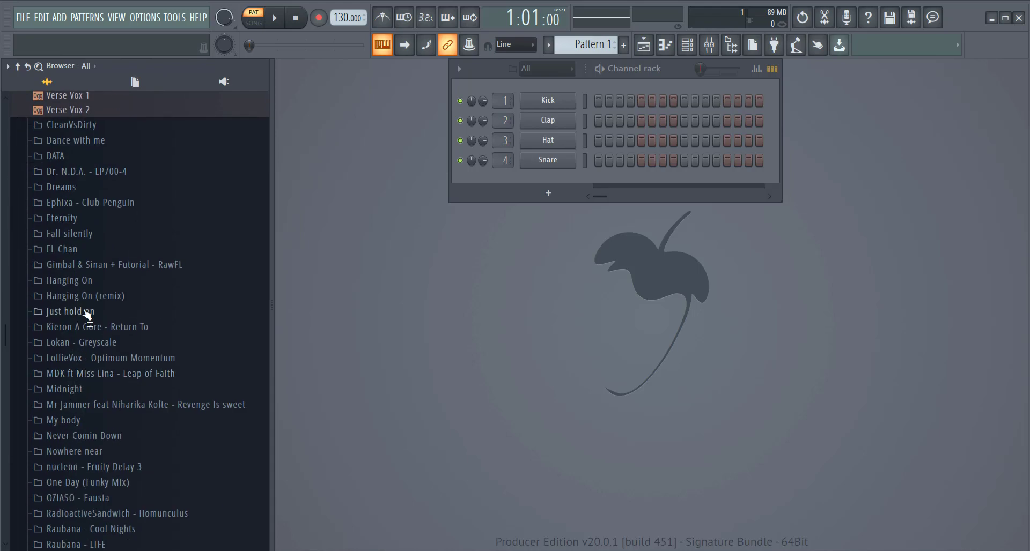
Step: Open the recent project untitleddd.flp without saving changes to the current project, and start song playback
click(24, 19)
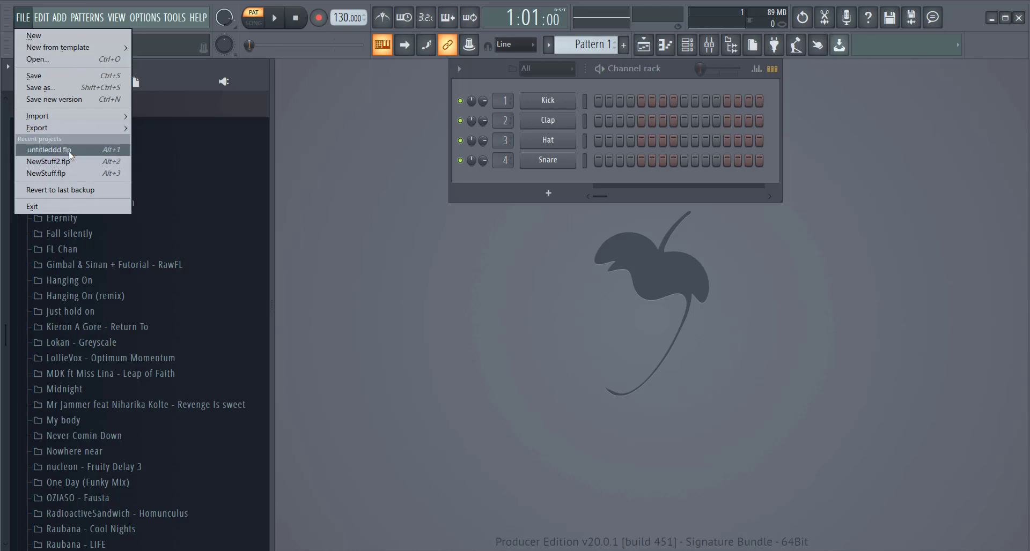
click(99, 153)
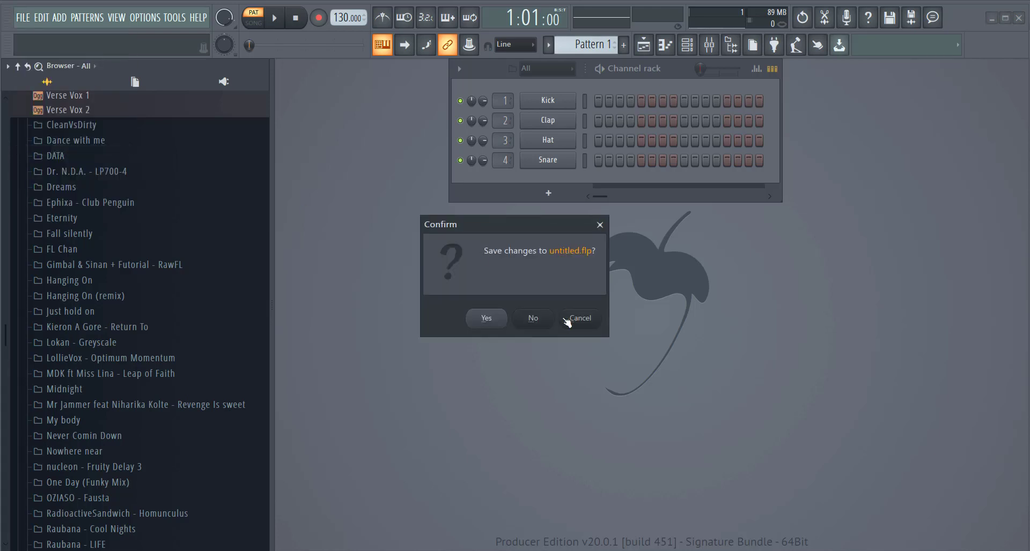
click(532, 319)
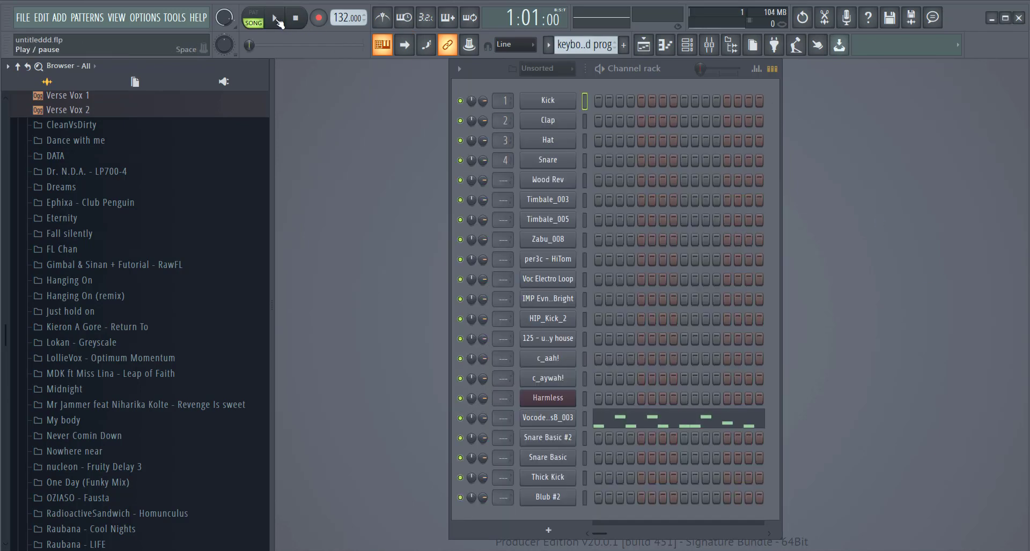
click(276, 20)
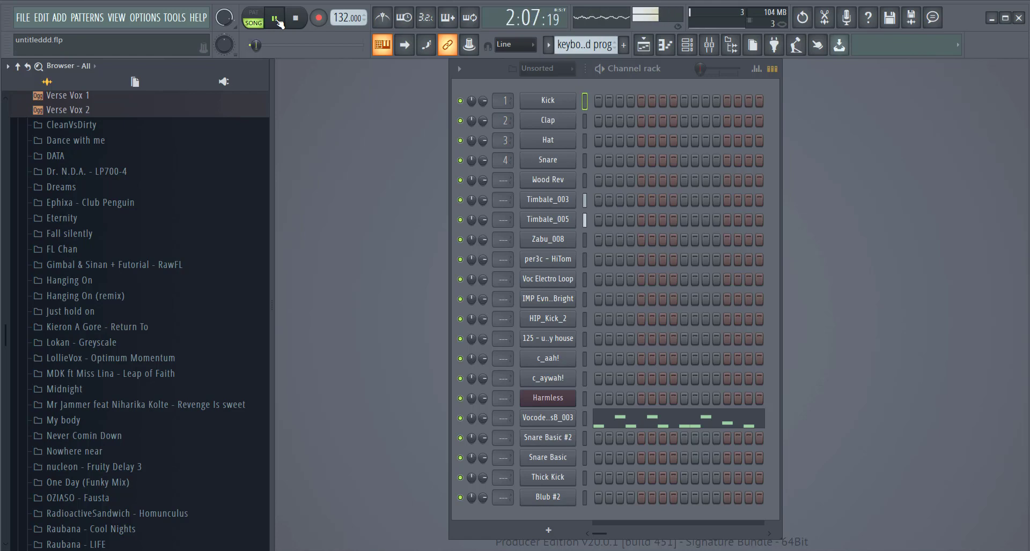
Step: Hide the channel rack and show the project's piano roll and playlist while the song plays
click(687, 45)
click(665, 45)
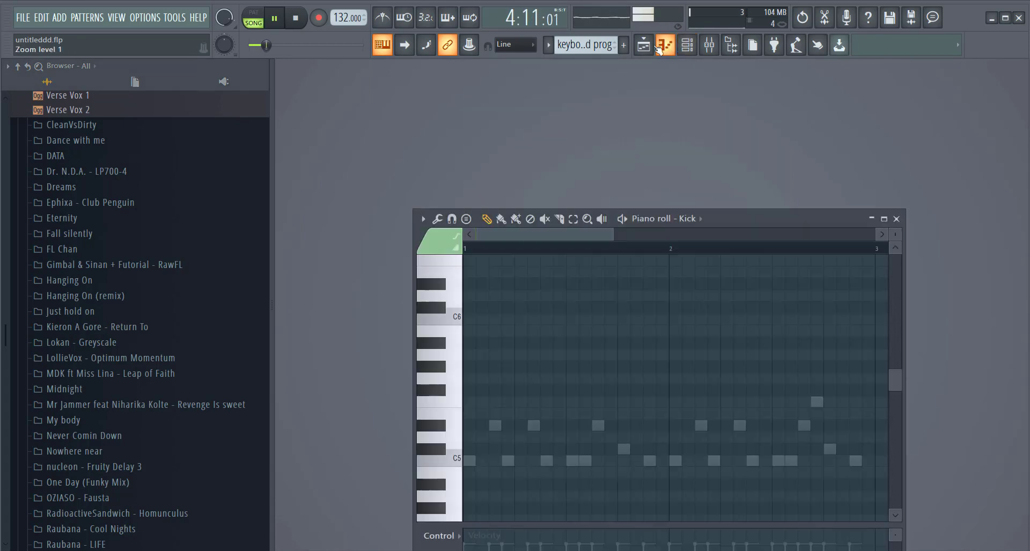
click(643, 45)
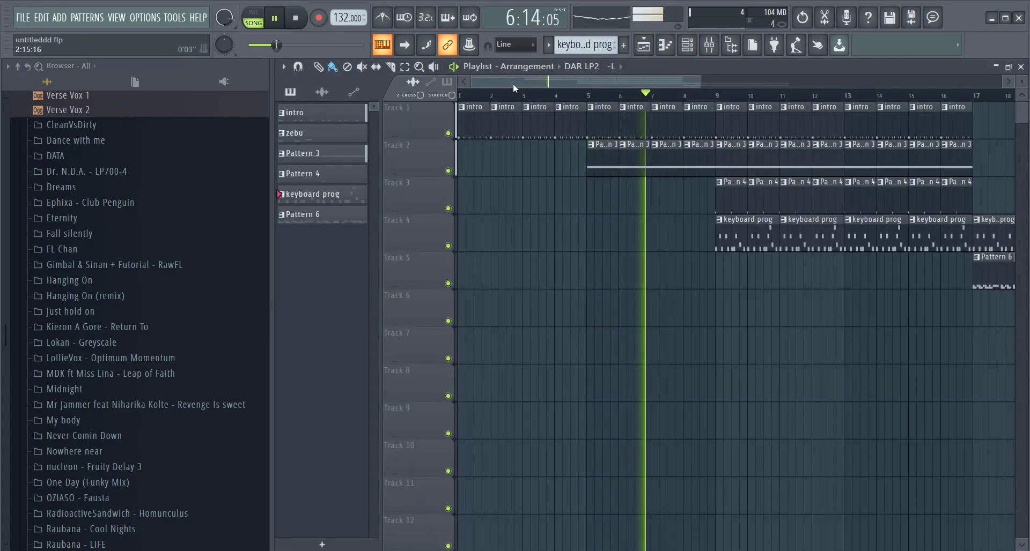
Step: Follow the song's playback through the playlist arrangement to around bar 24, and stop it
drag(513, 83, 661, 77)
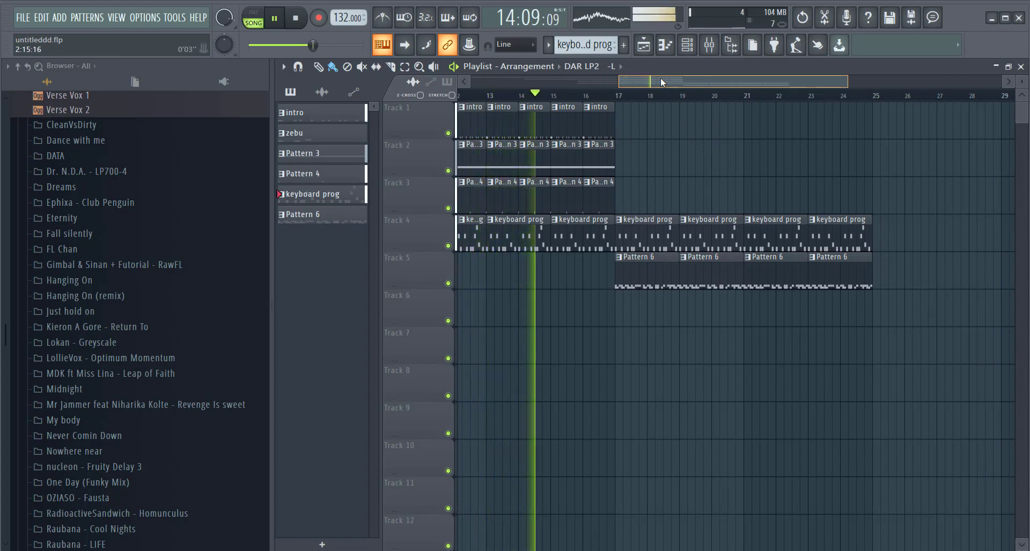
drag(661, 78, 713, 76)
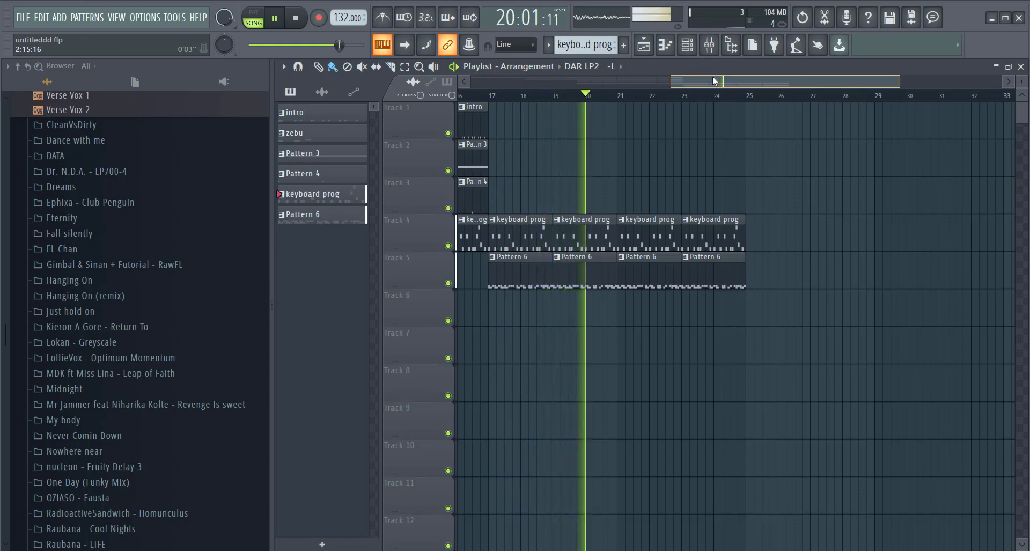
drag(712, 77, 751, 72)
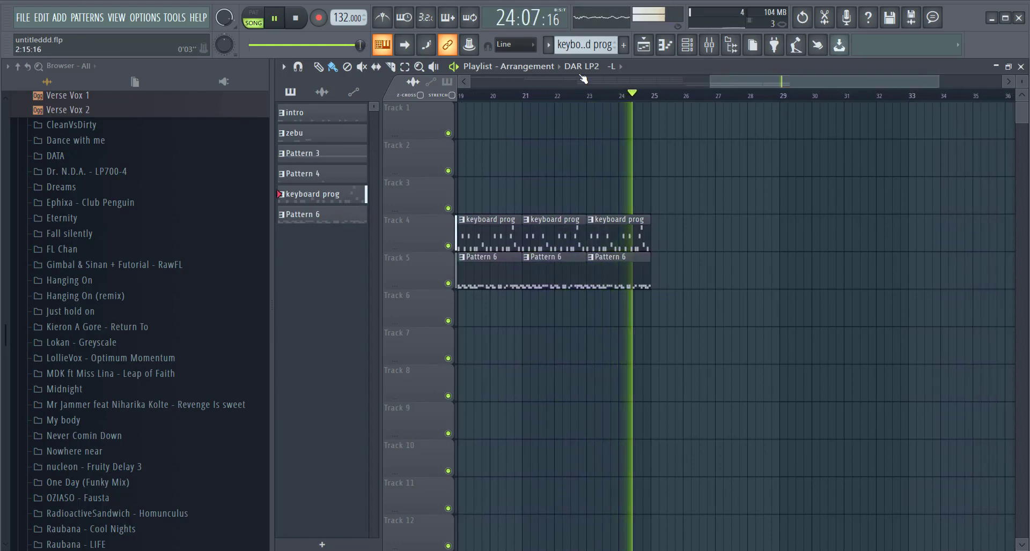
click(295, 19)
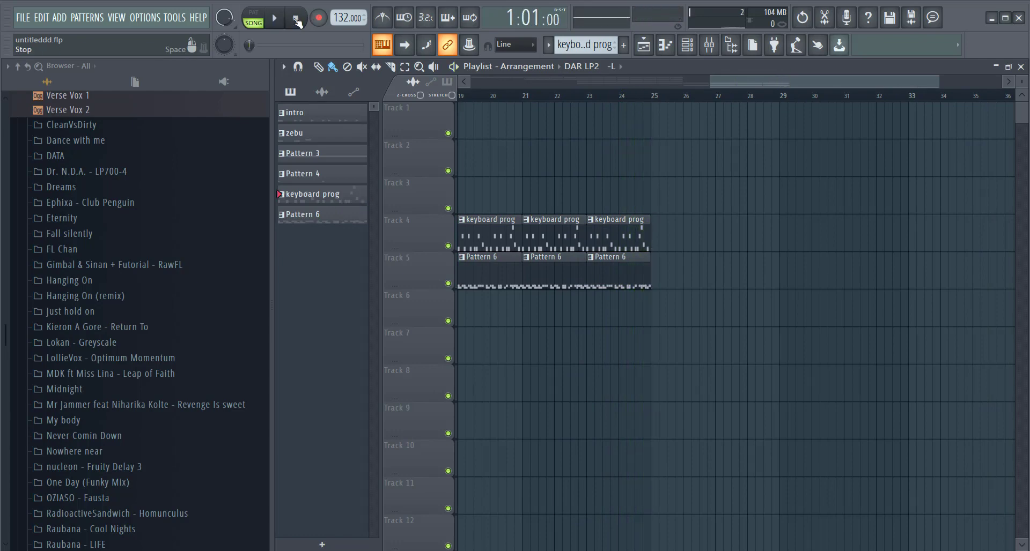
Step: Review the arrangement's earlier pattern clips in the playlist and minimize the playlist window
drag(846, 80, 663, 79)
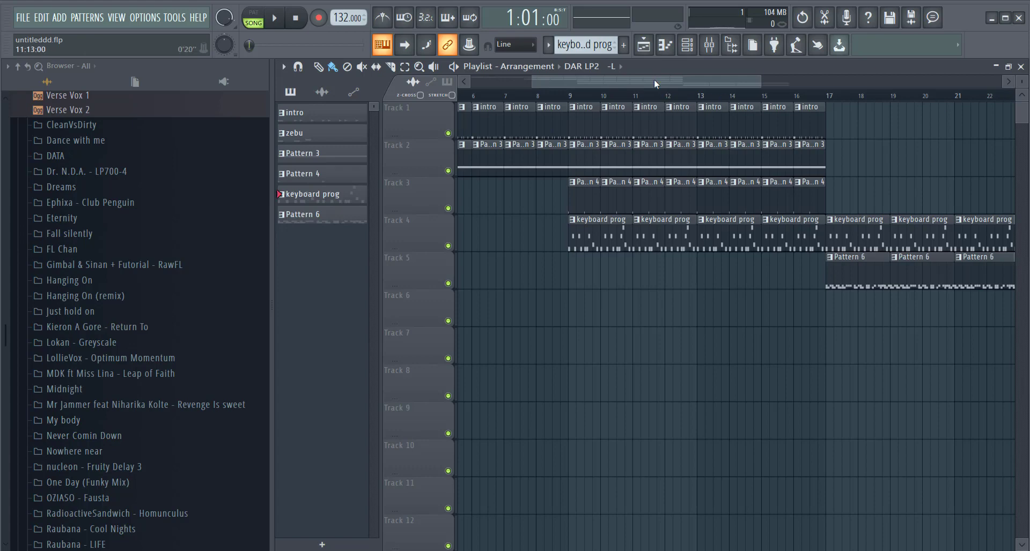
drag(654, 79, 707, 80)
click(997, 67)
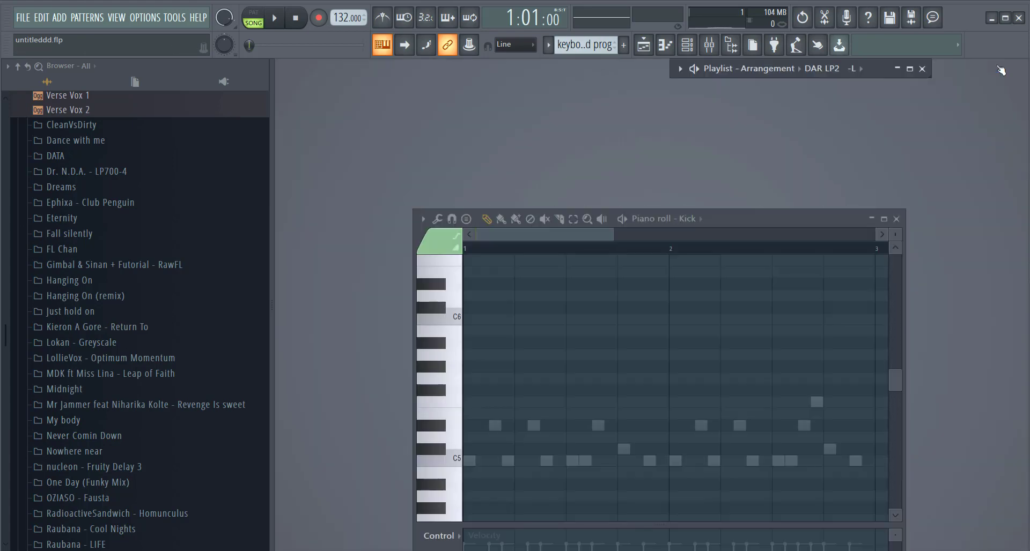